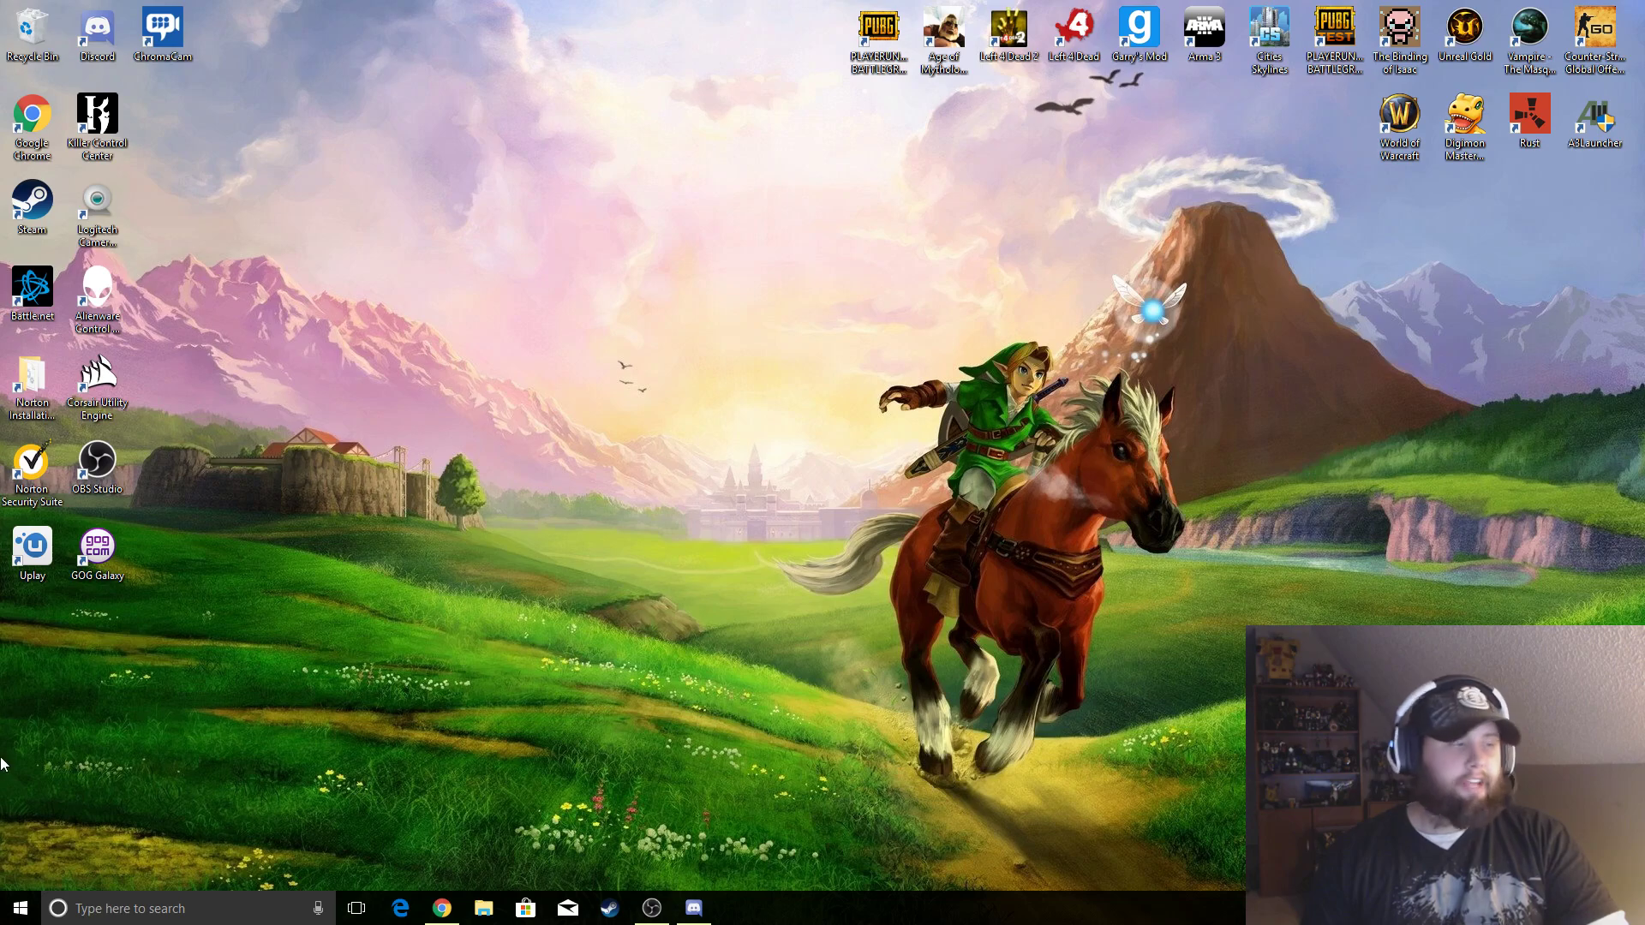
Step: Expand the Alienware folder in the Start menu app list to show its apps
left_click(20, 908)
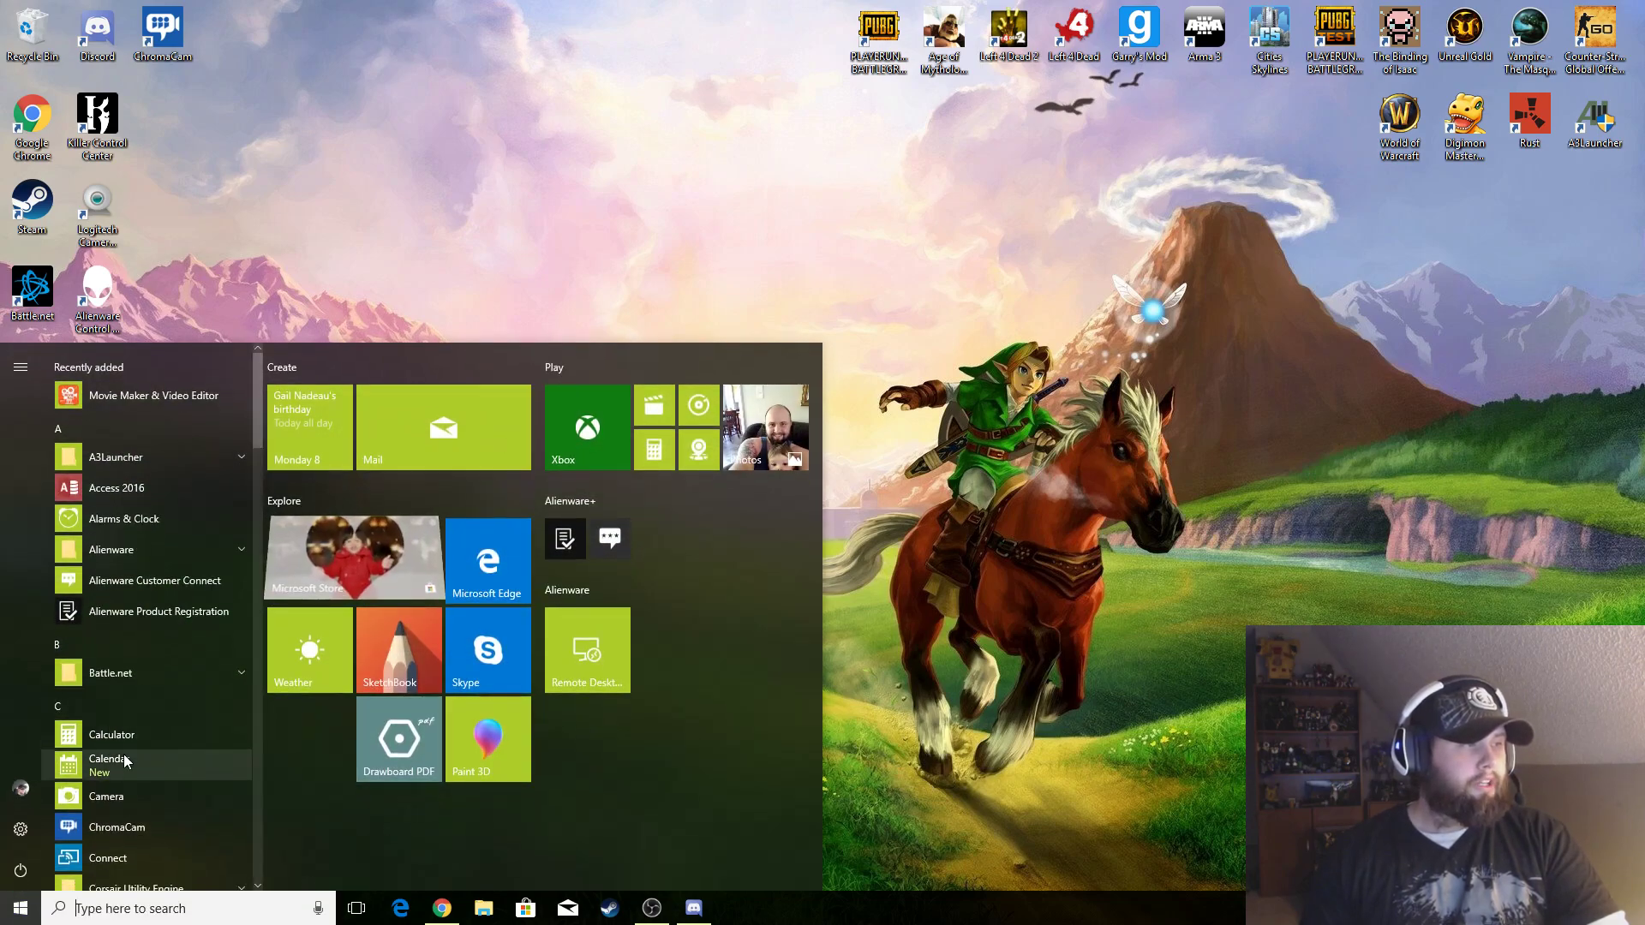
left_click(142, 547)
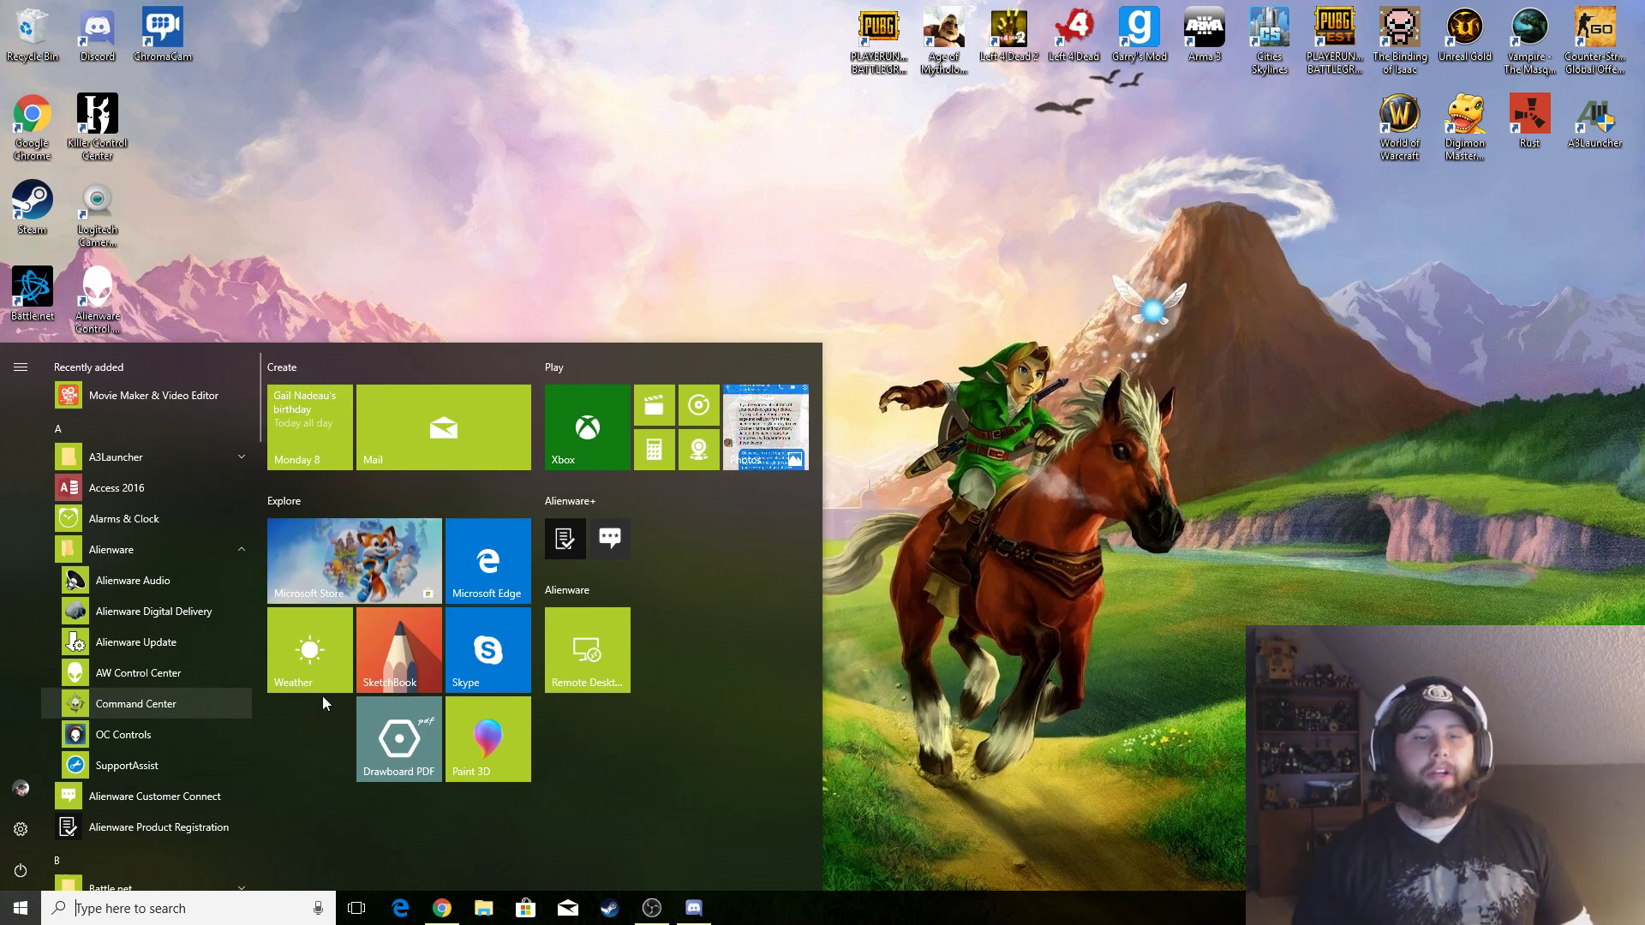
Step: Launch Command Center from the Alienware folder, opening on Thermal Controls
left_click(144, 706)
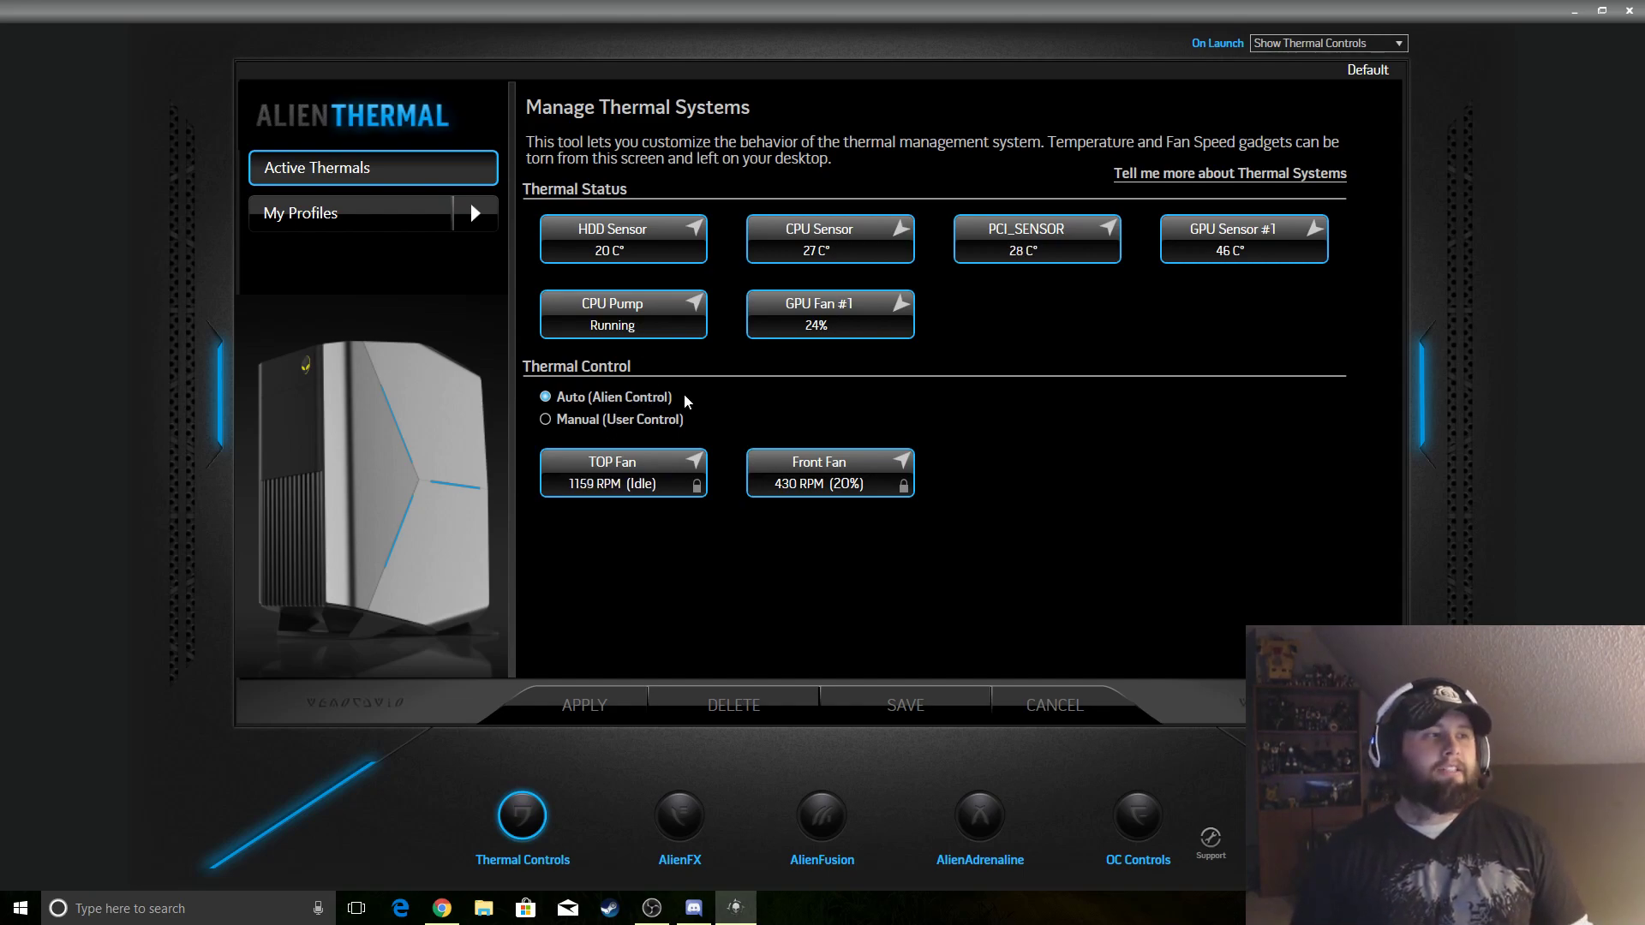
left_click(544, 421)
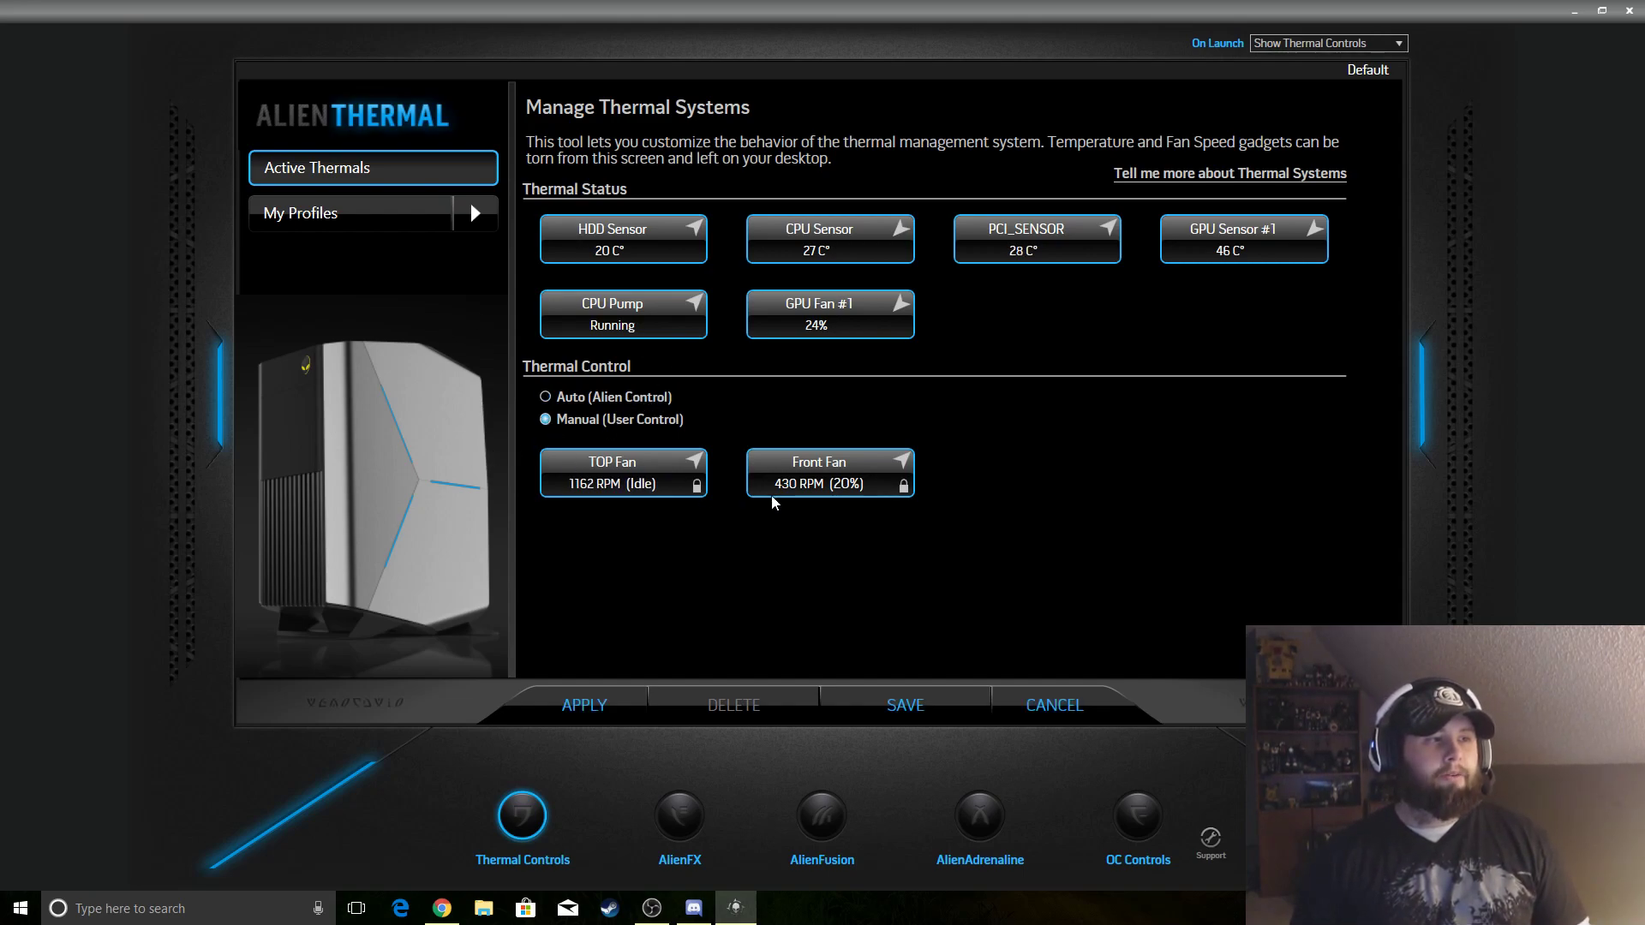
left_click(547, 398)
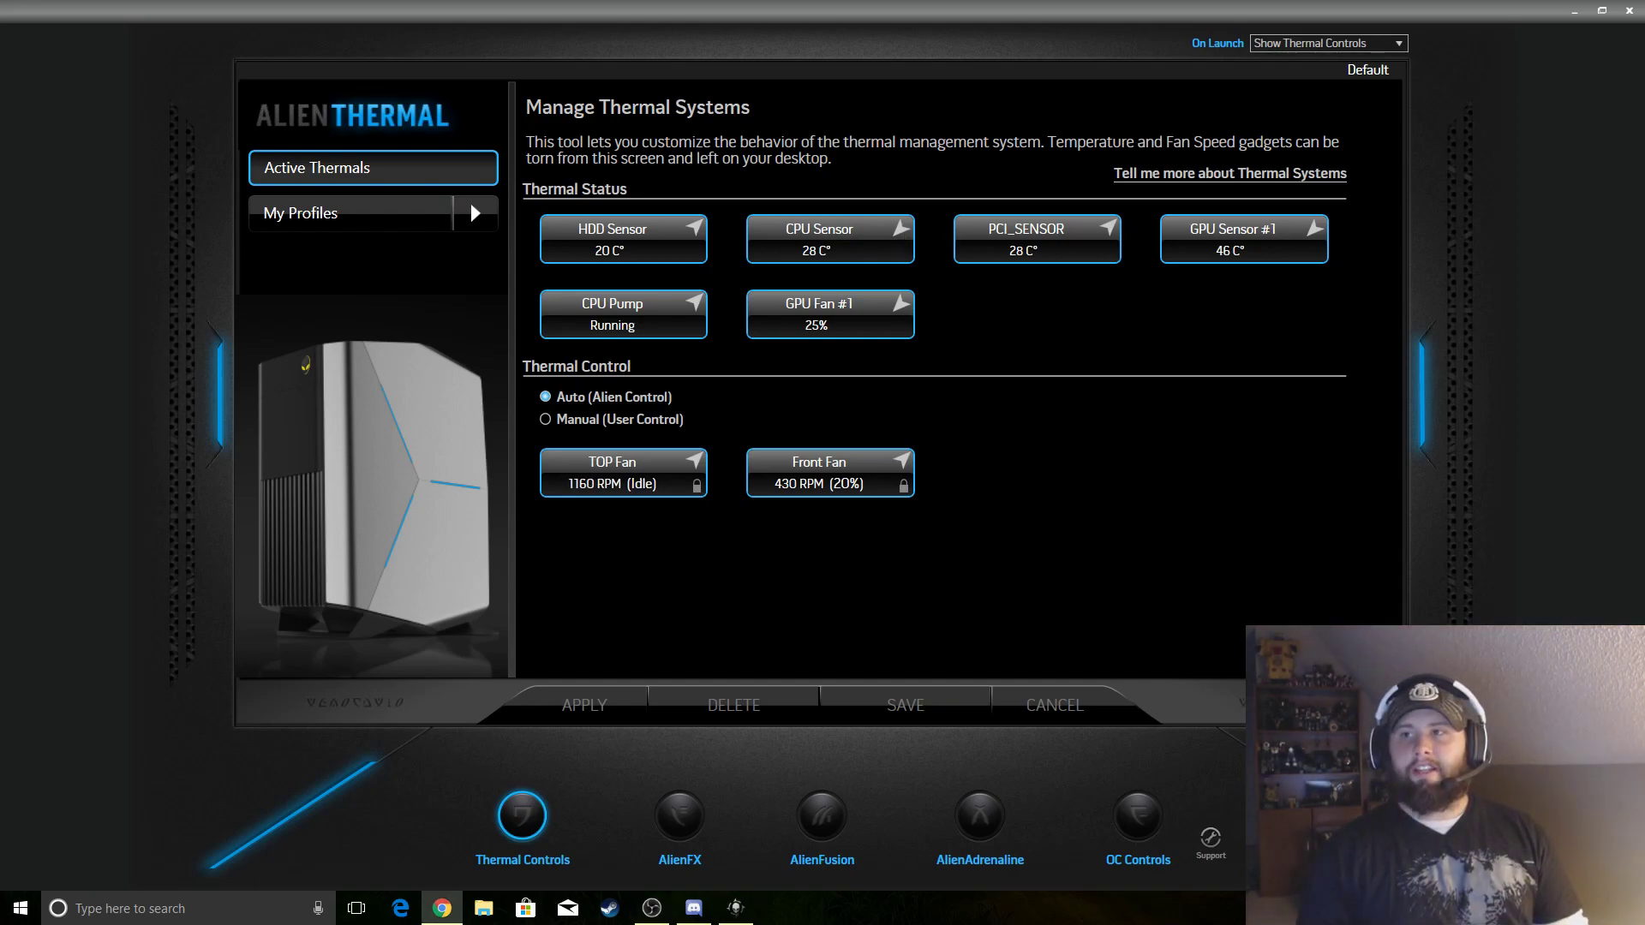
left_click_drag(1234, 250, 999, 75)
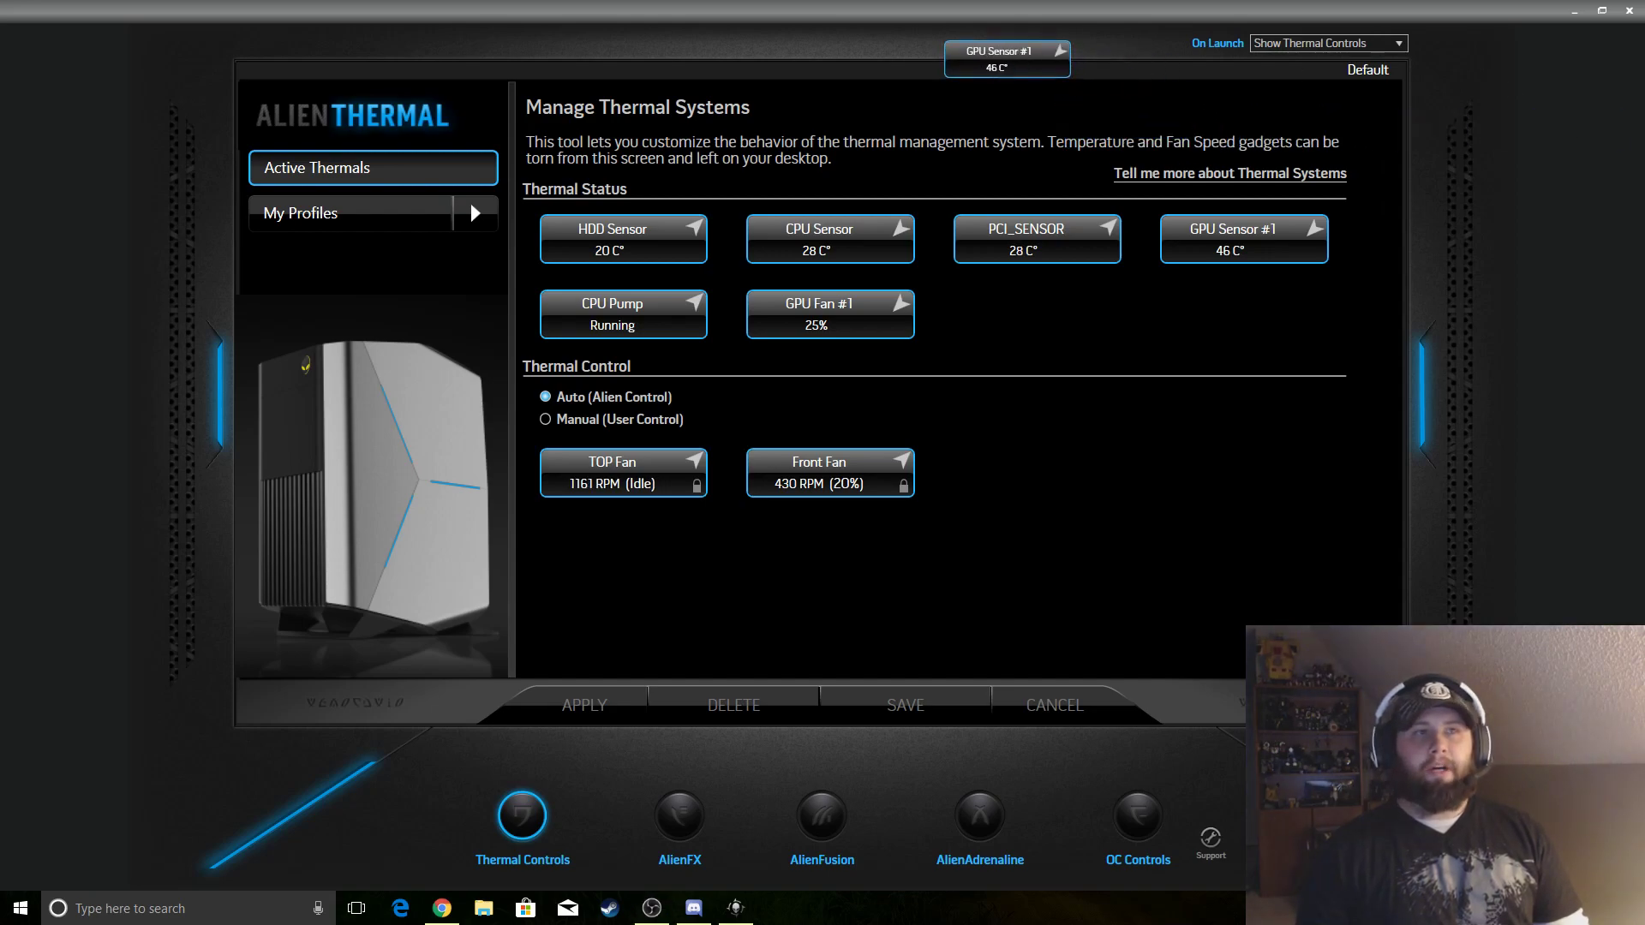
left_click_drag(778, 11, 1120, 51)
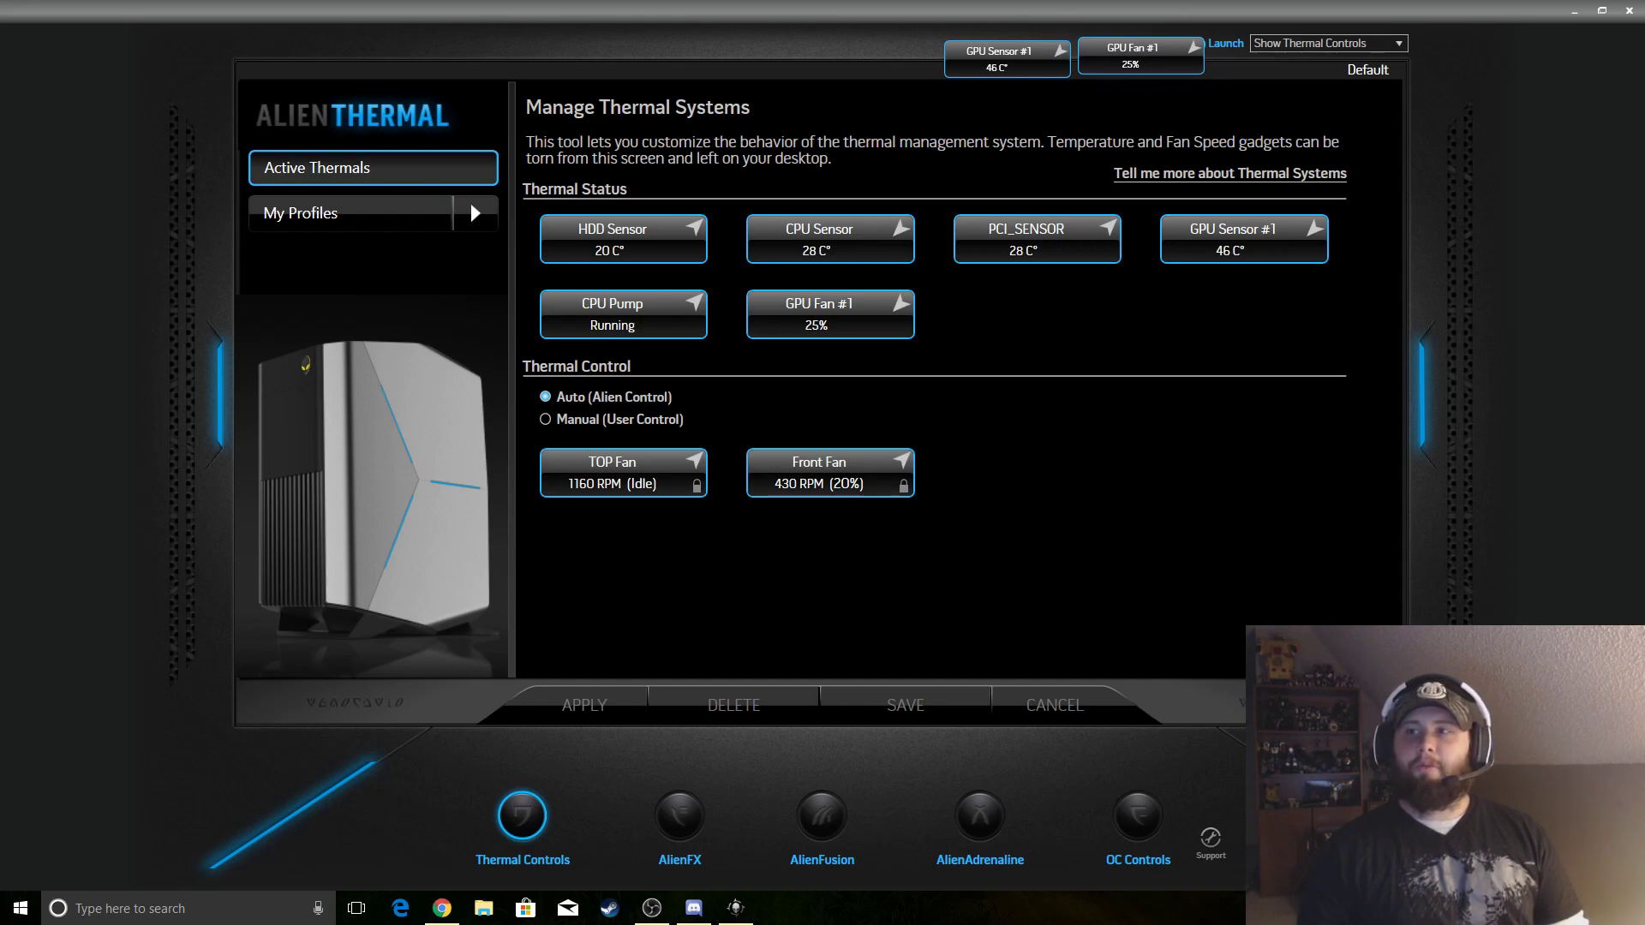
left_click_drag(900, 227, 1336, 36)
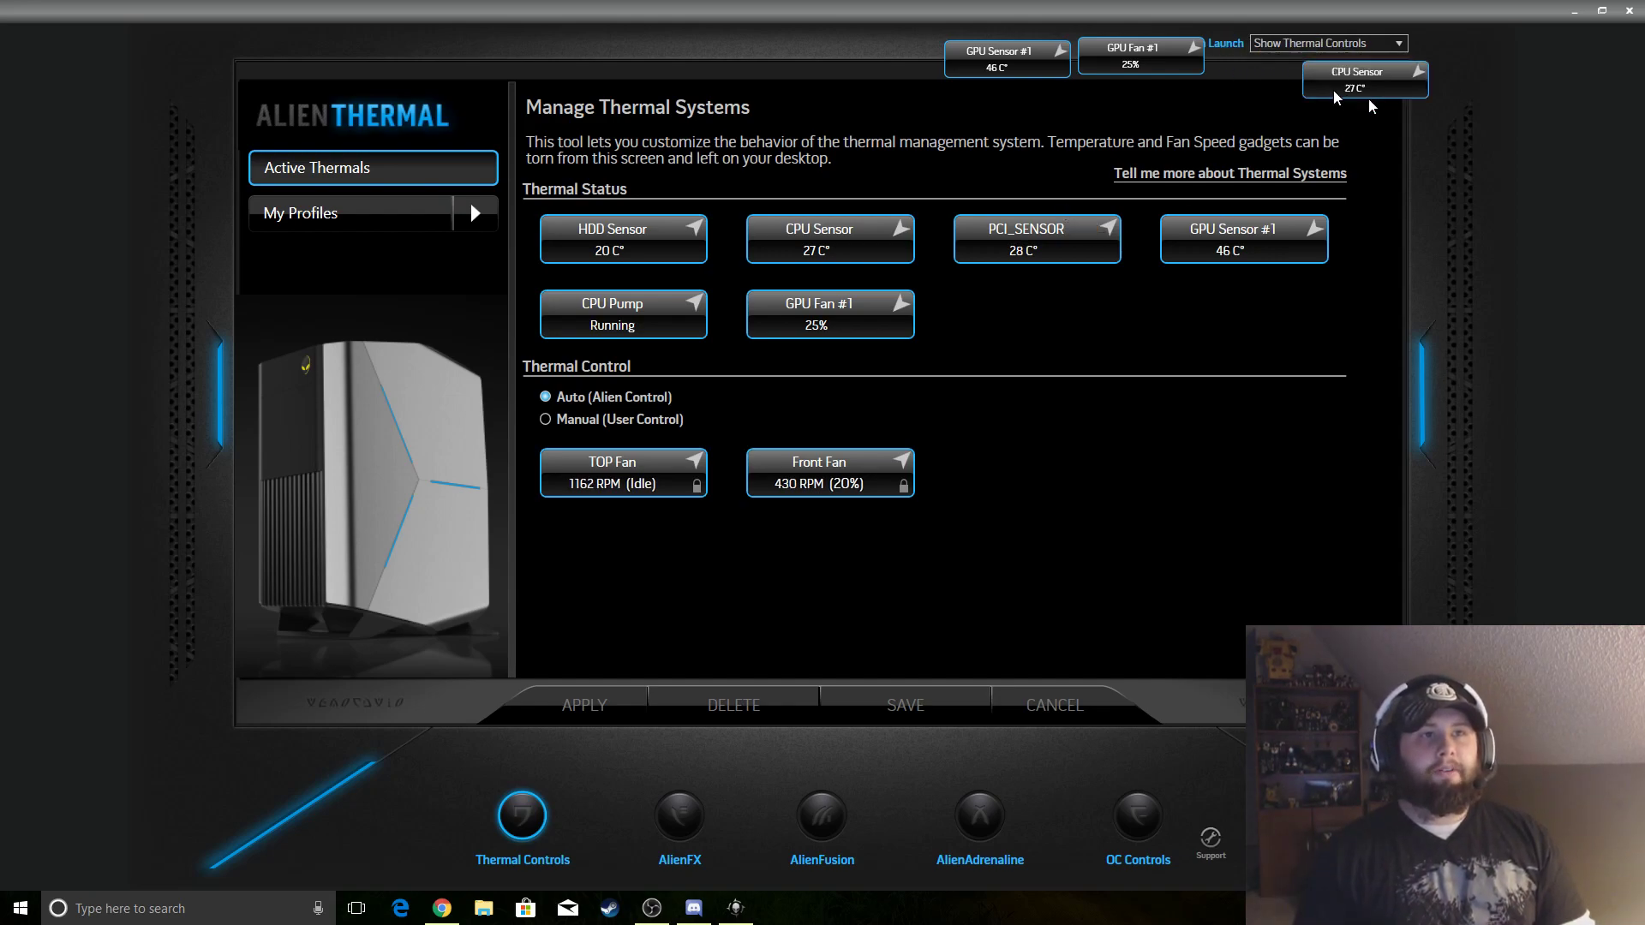
left_click_drag(1140, 53, 1644, 197)
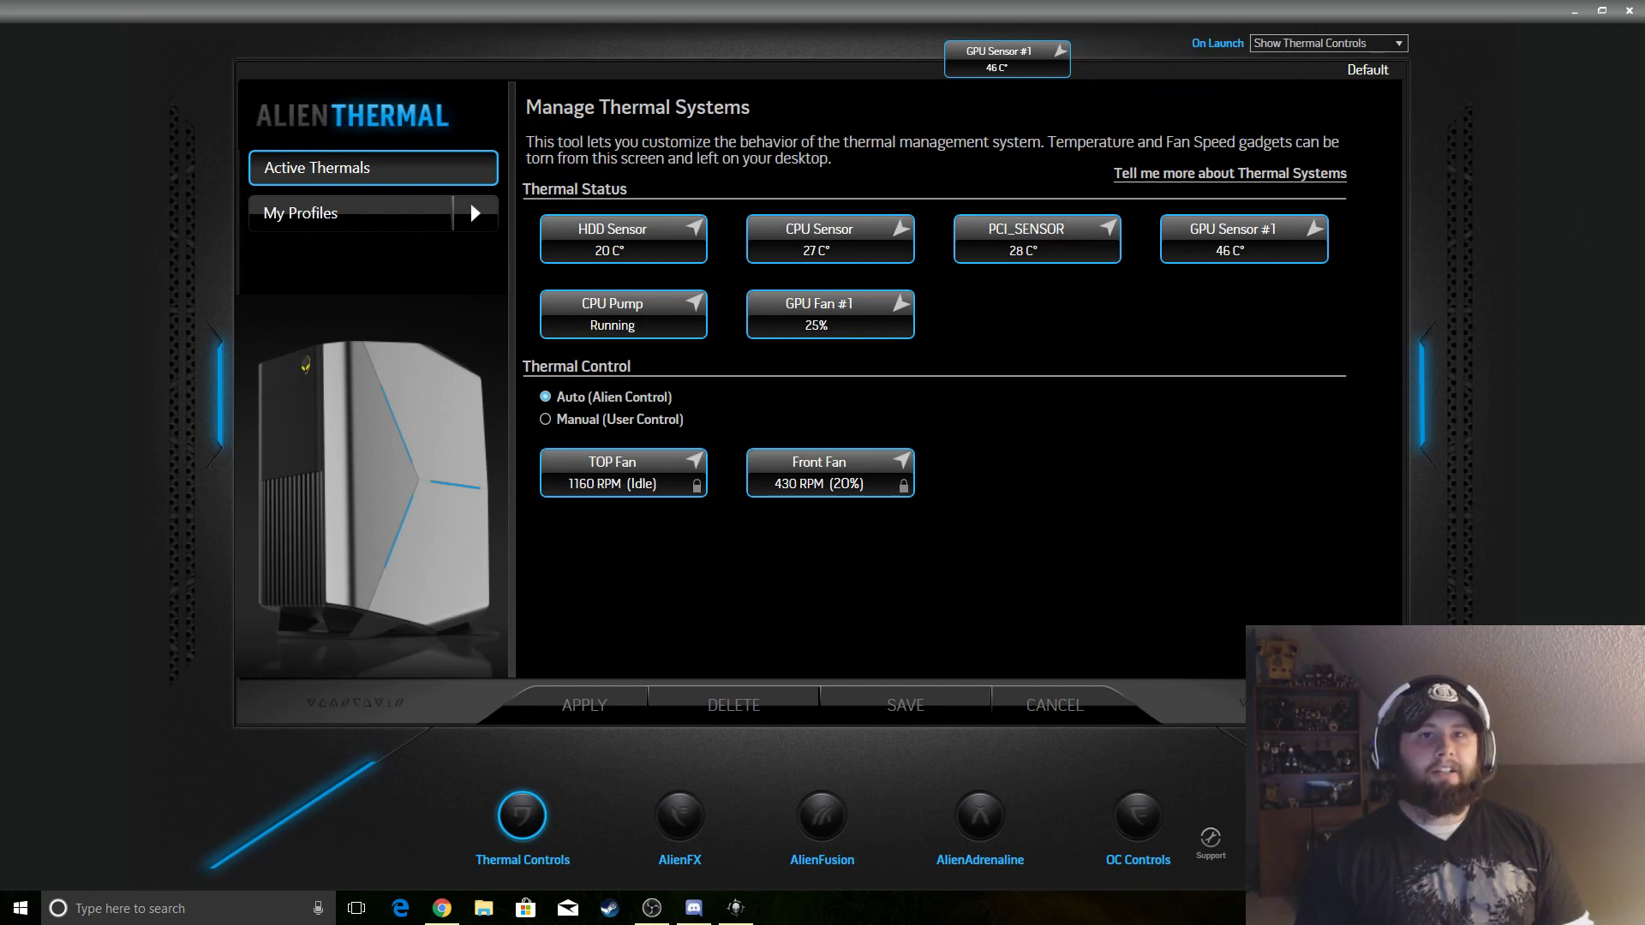
left_click_drag(1032, 58, 1644, 197)
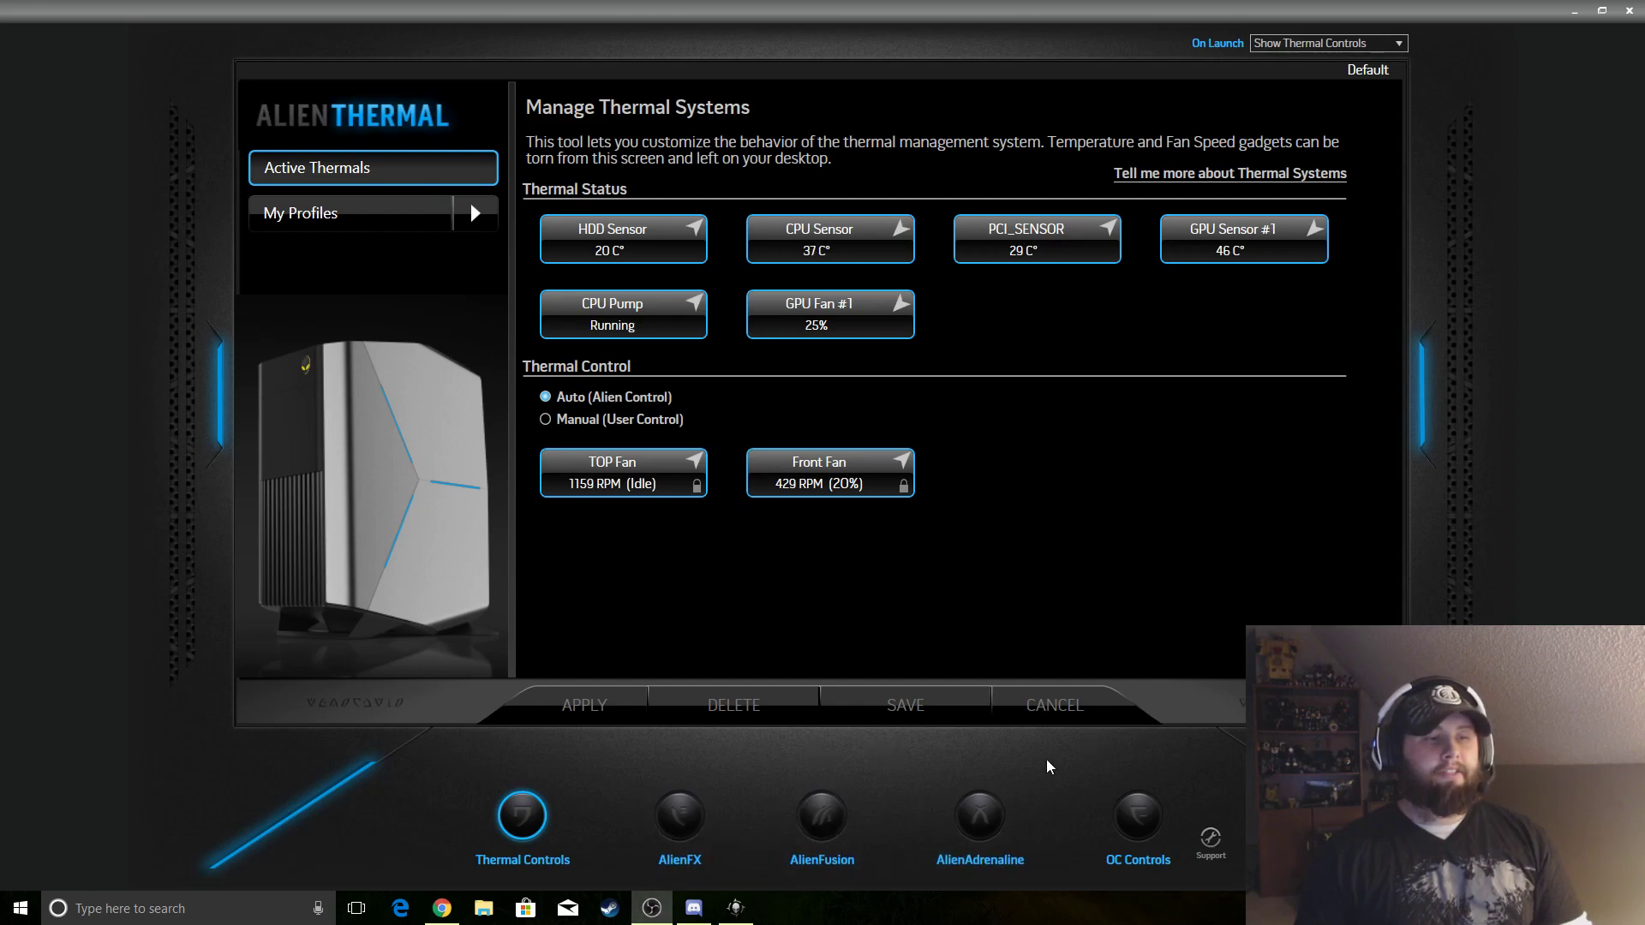
left_click(1396, 42)
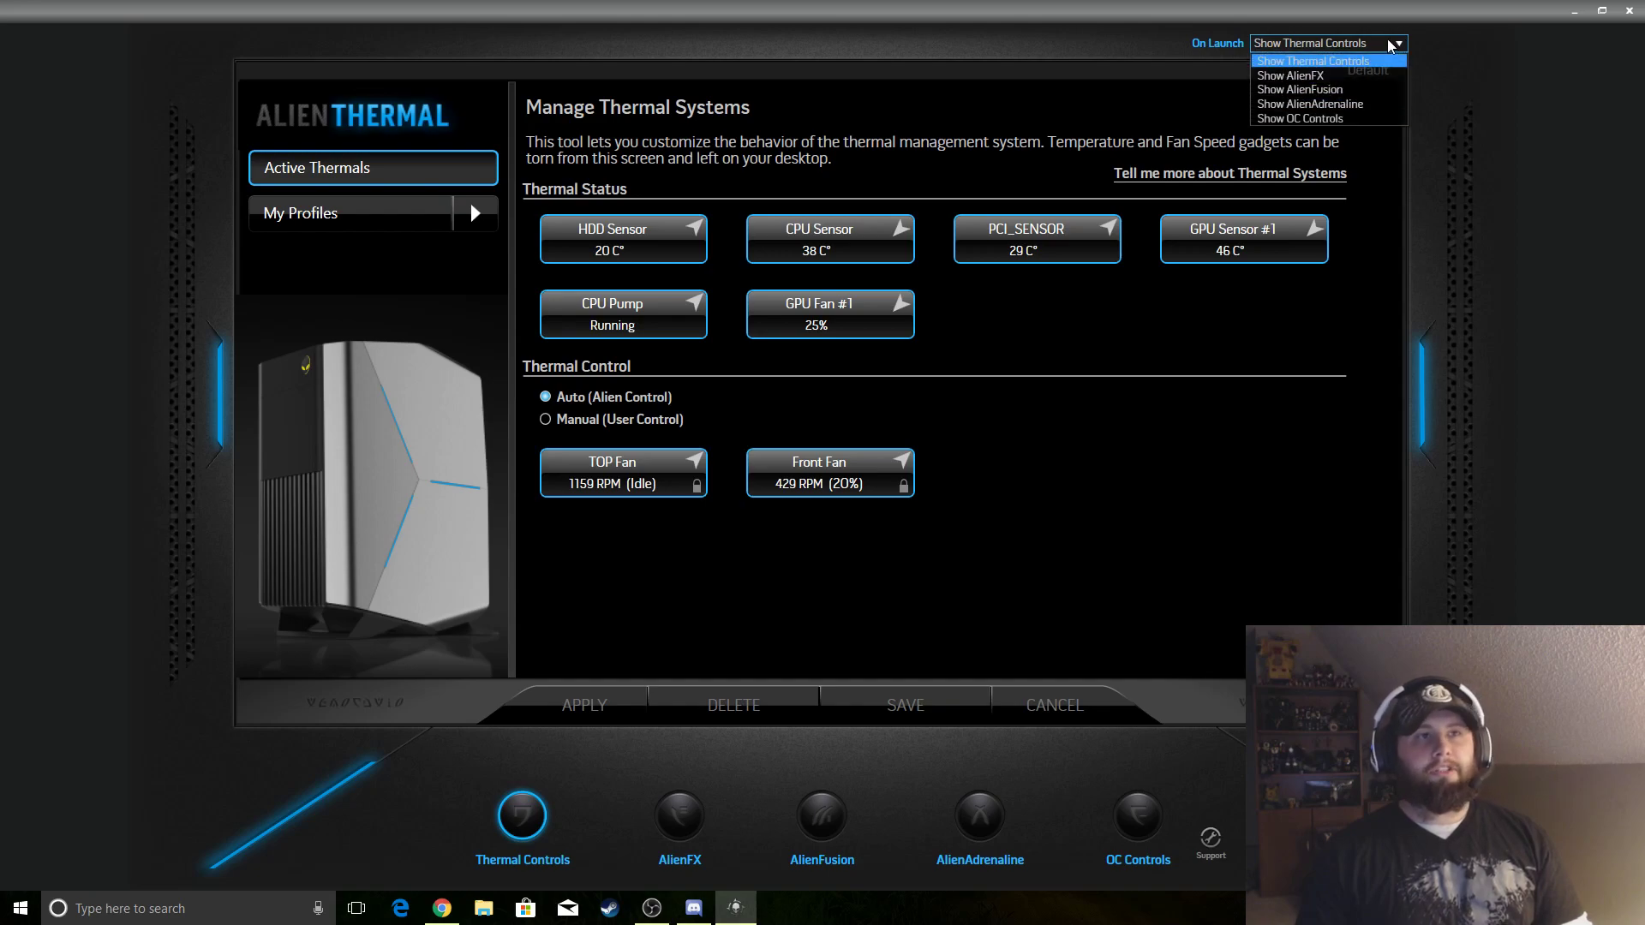
left_click(1325, 40)
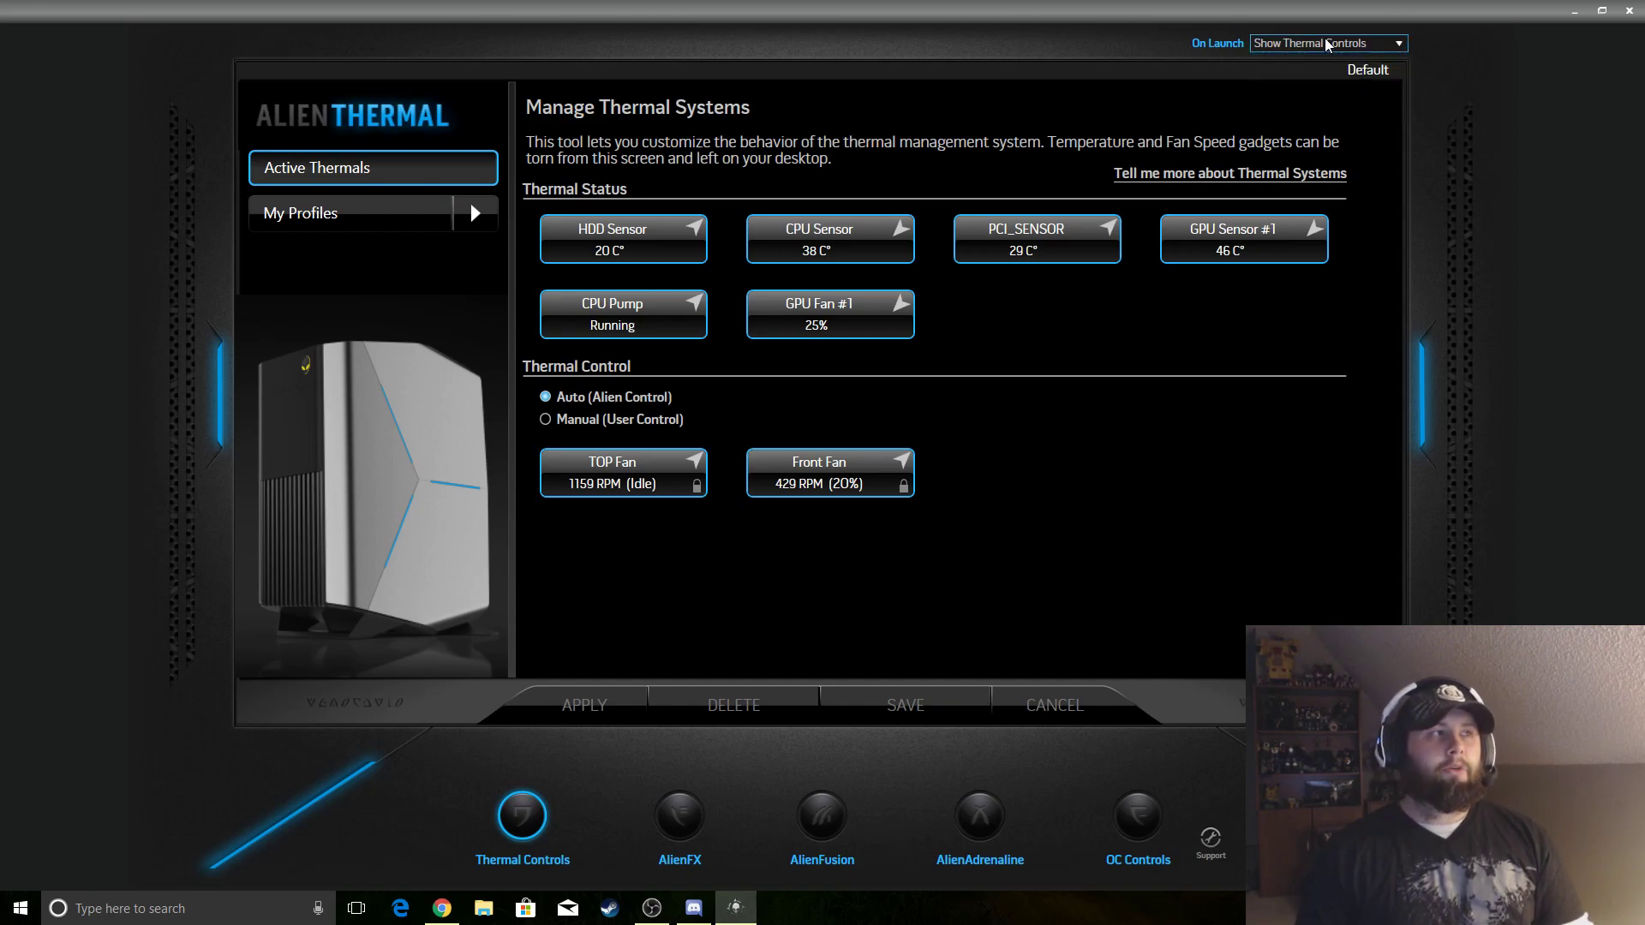
Step: Switch to the AlienFX page showing Basic - Nucleus with yellow and blue zones
left_click(680, 814)
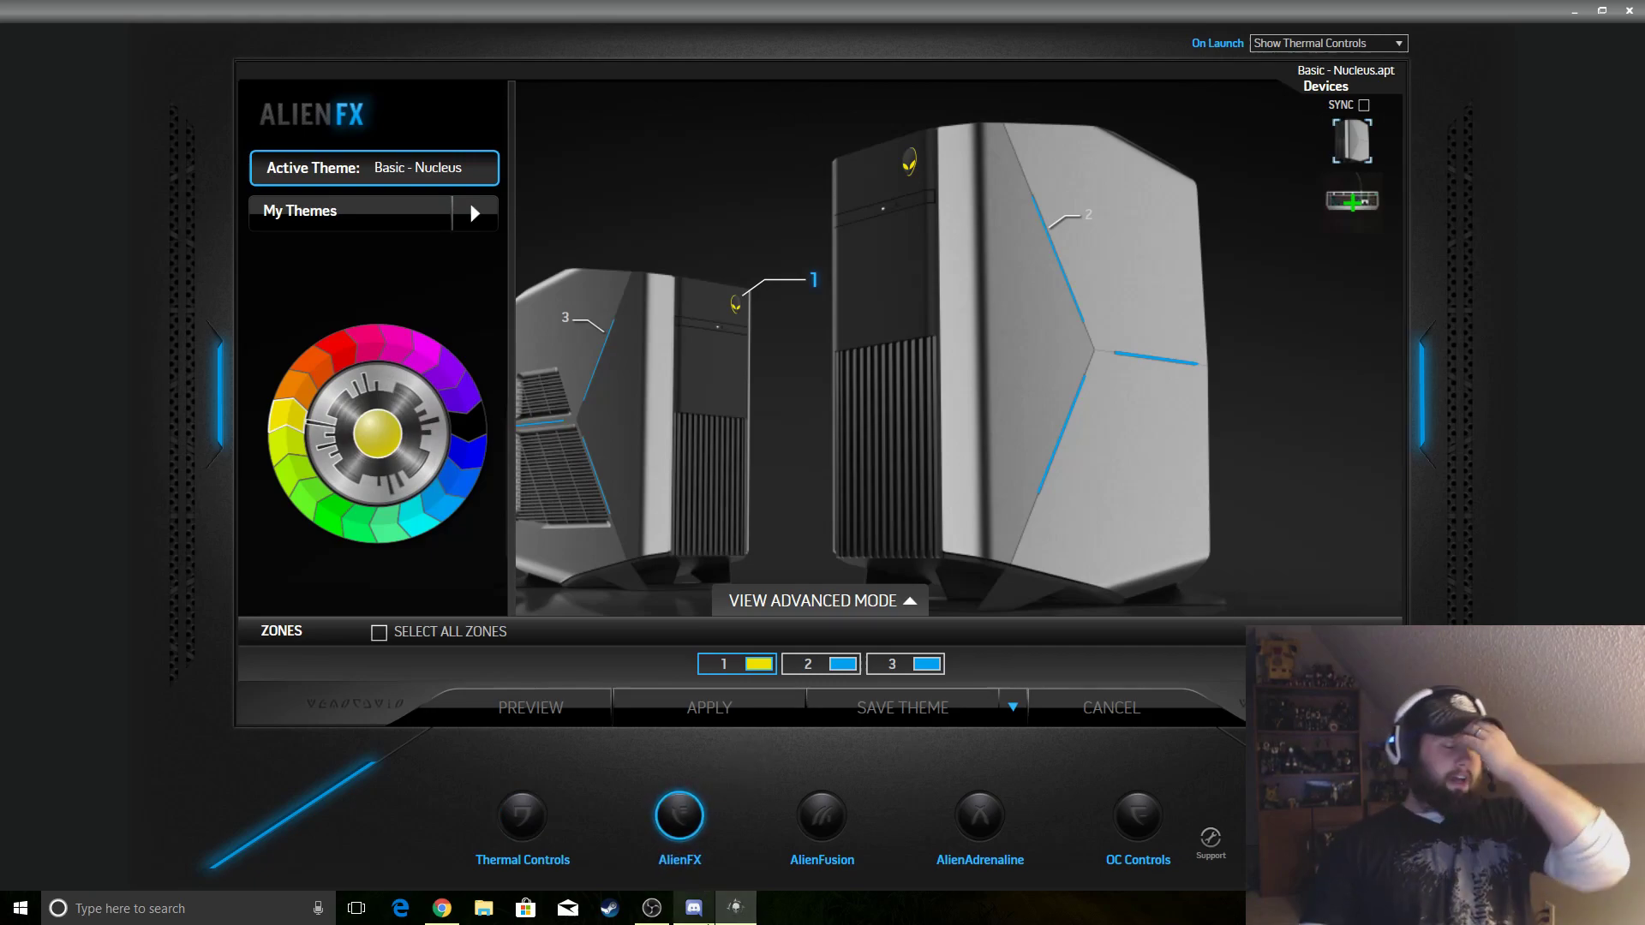
mouse_move(694, 908)
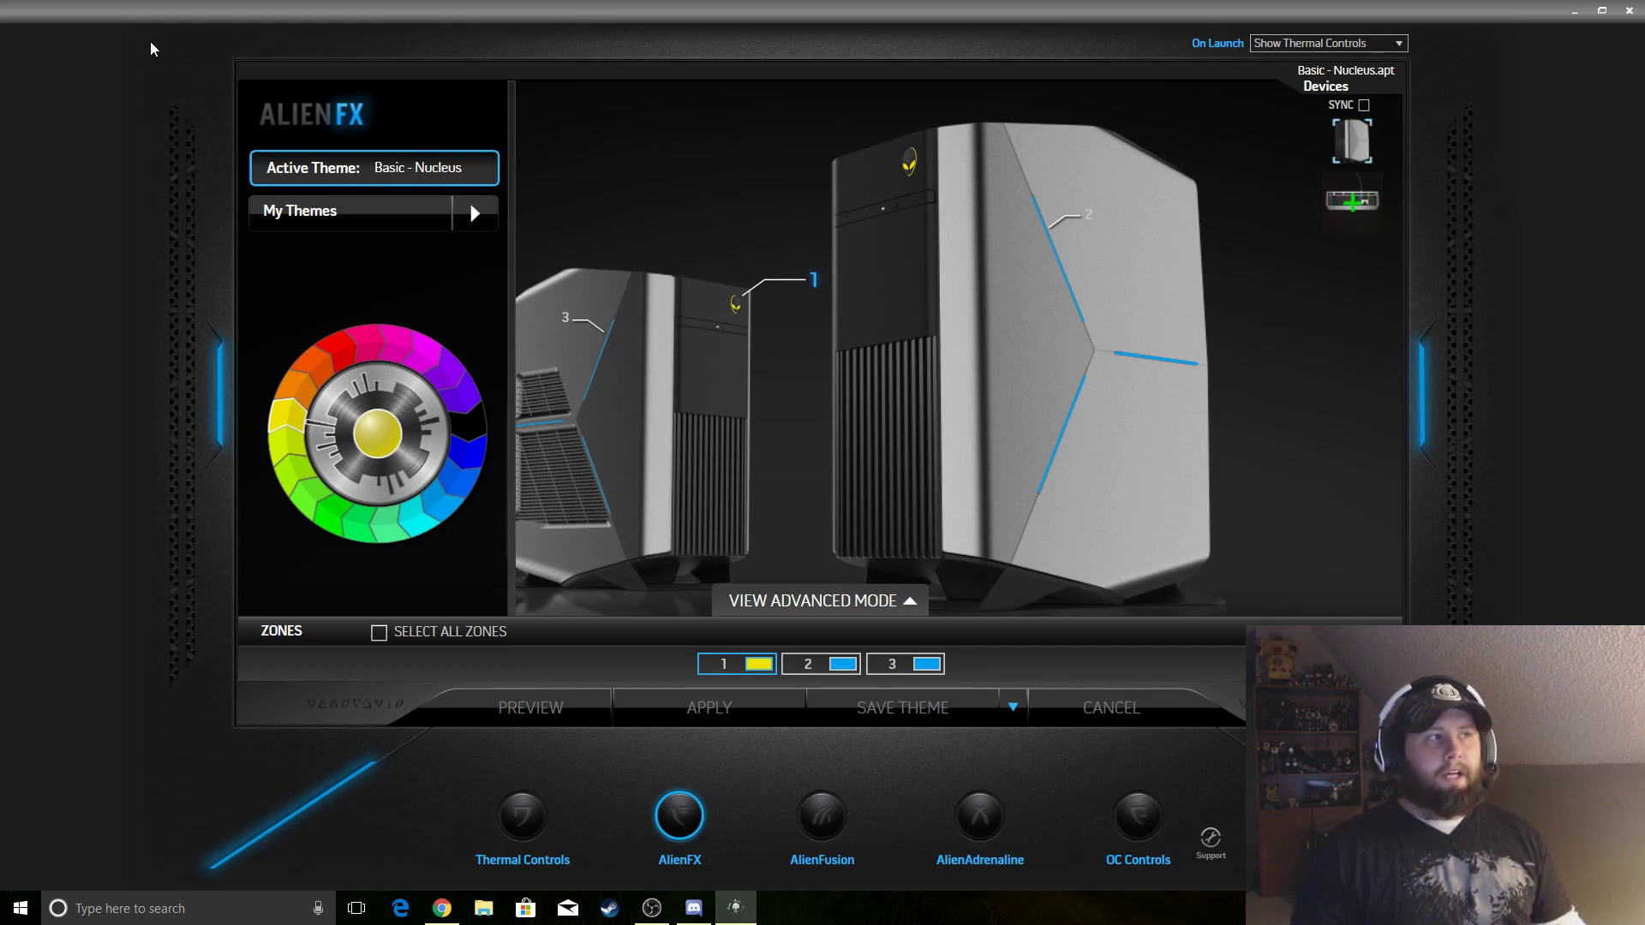
Step: Select Basic - Galatic from My Themes and apply it, turning all three zones red
left_click(478, 213)
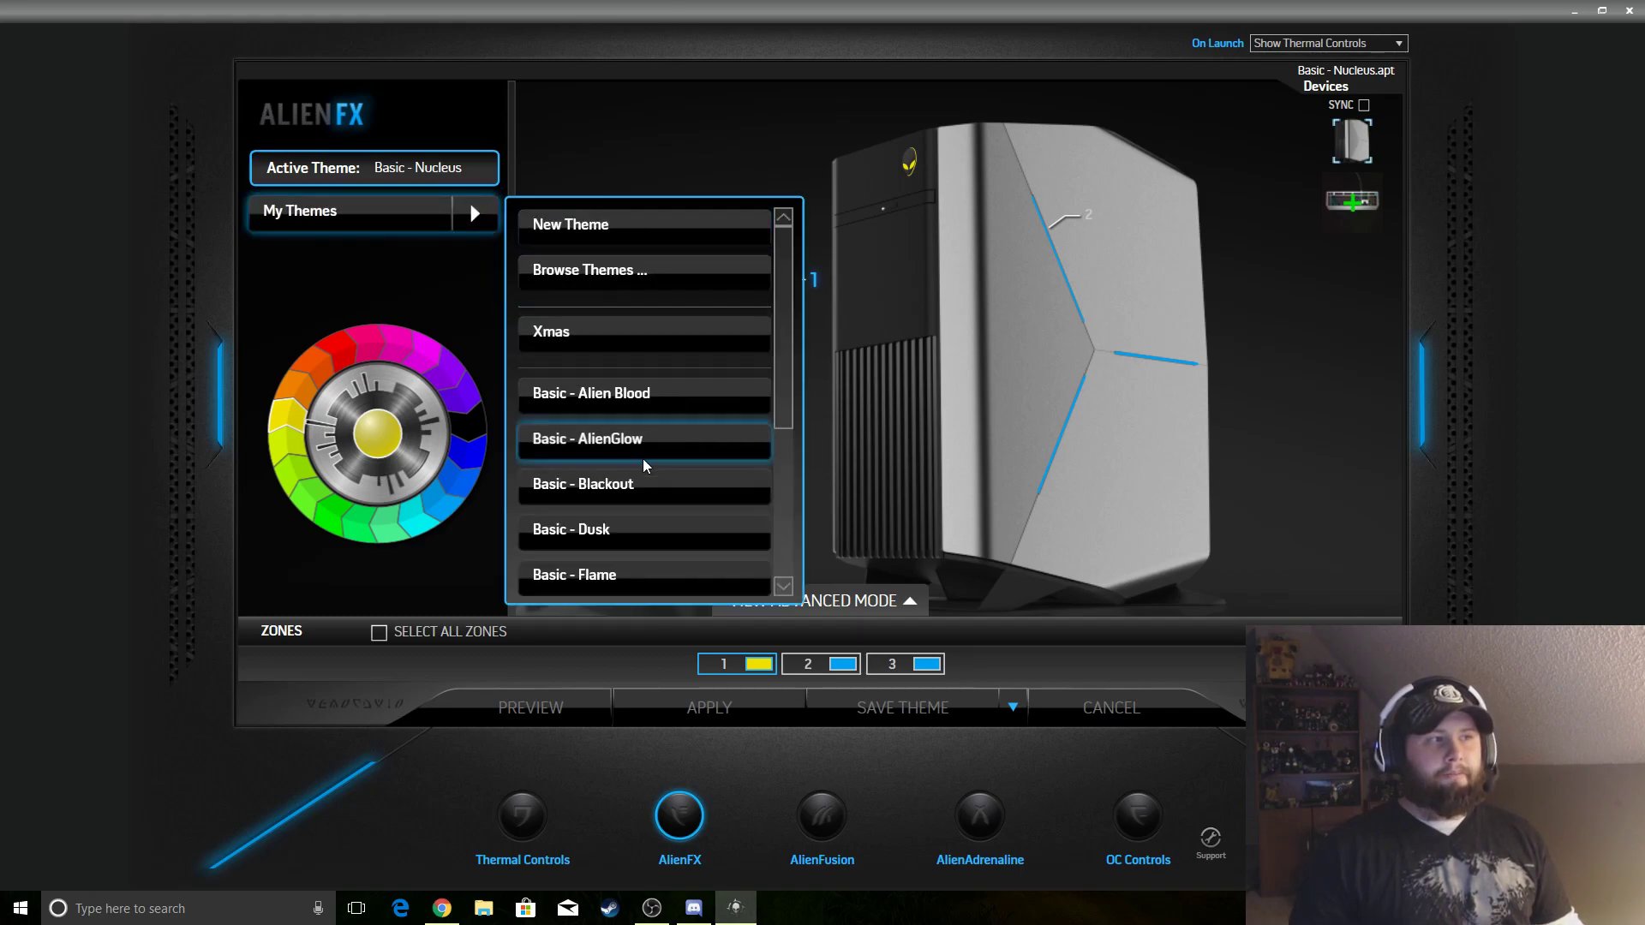
scroll(642, 458, "down", 4)
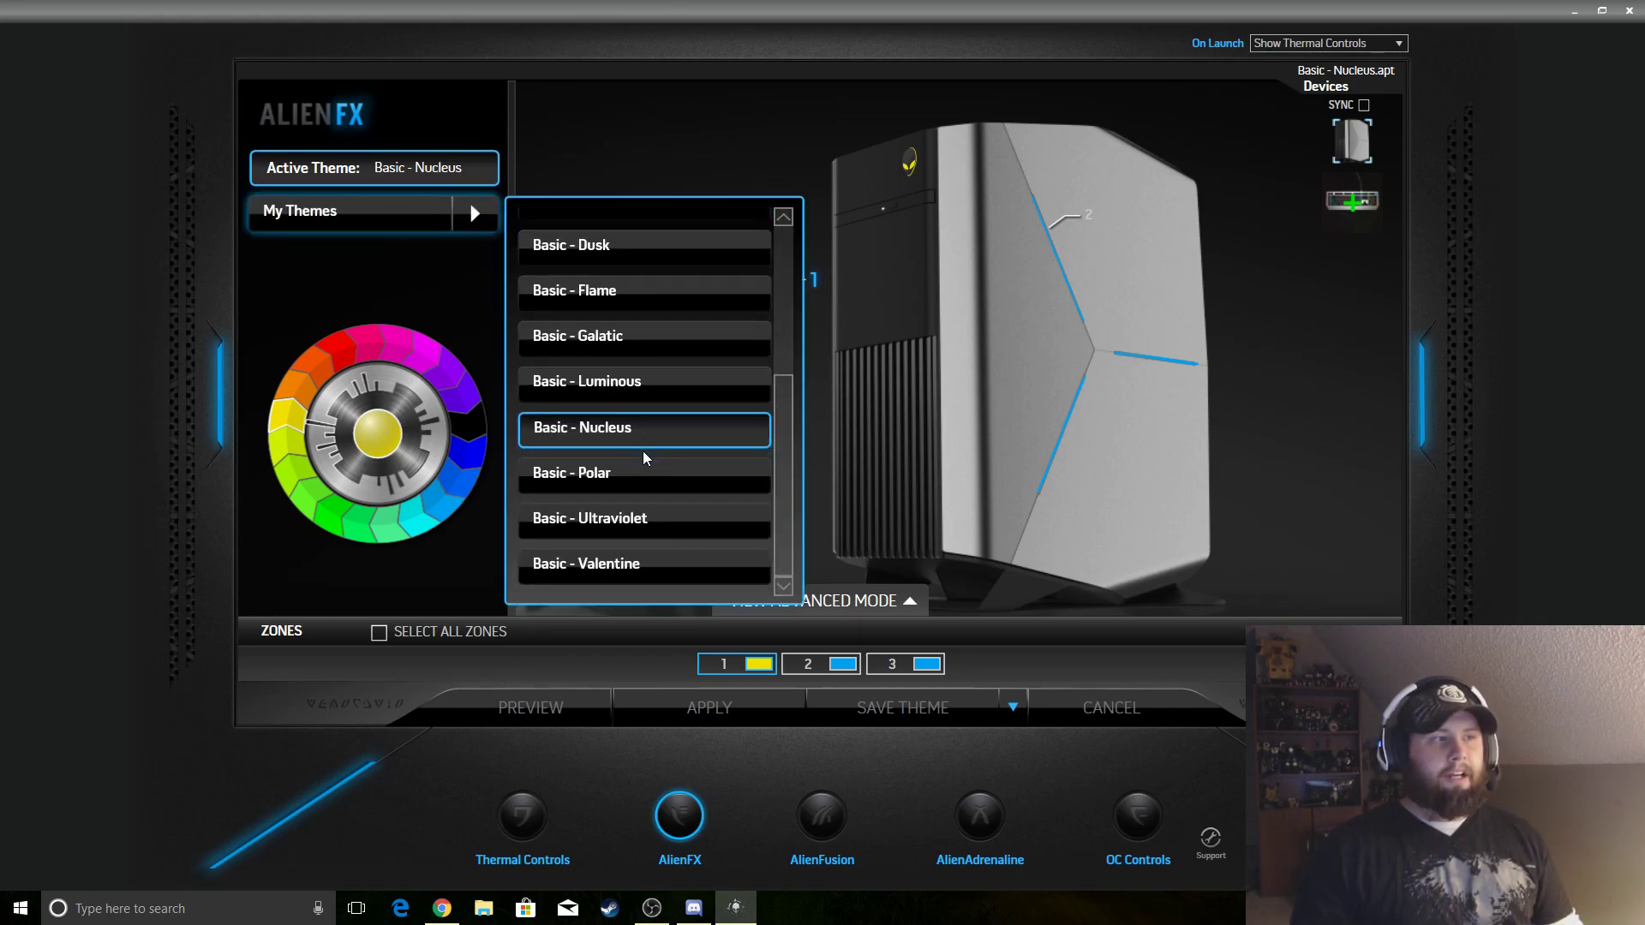
scroll(642, 451, "up", 3)
left_click(667, 449)
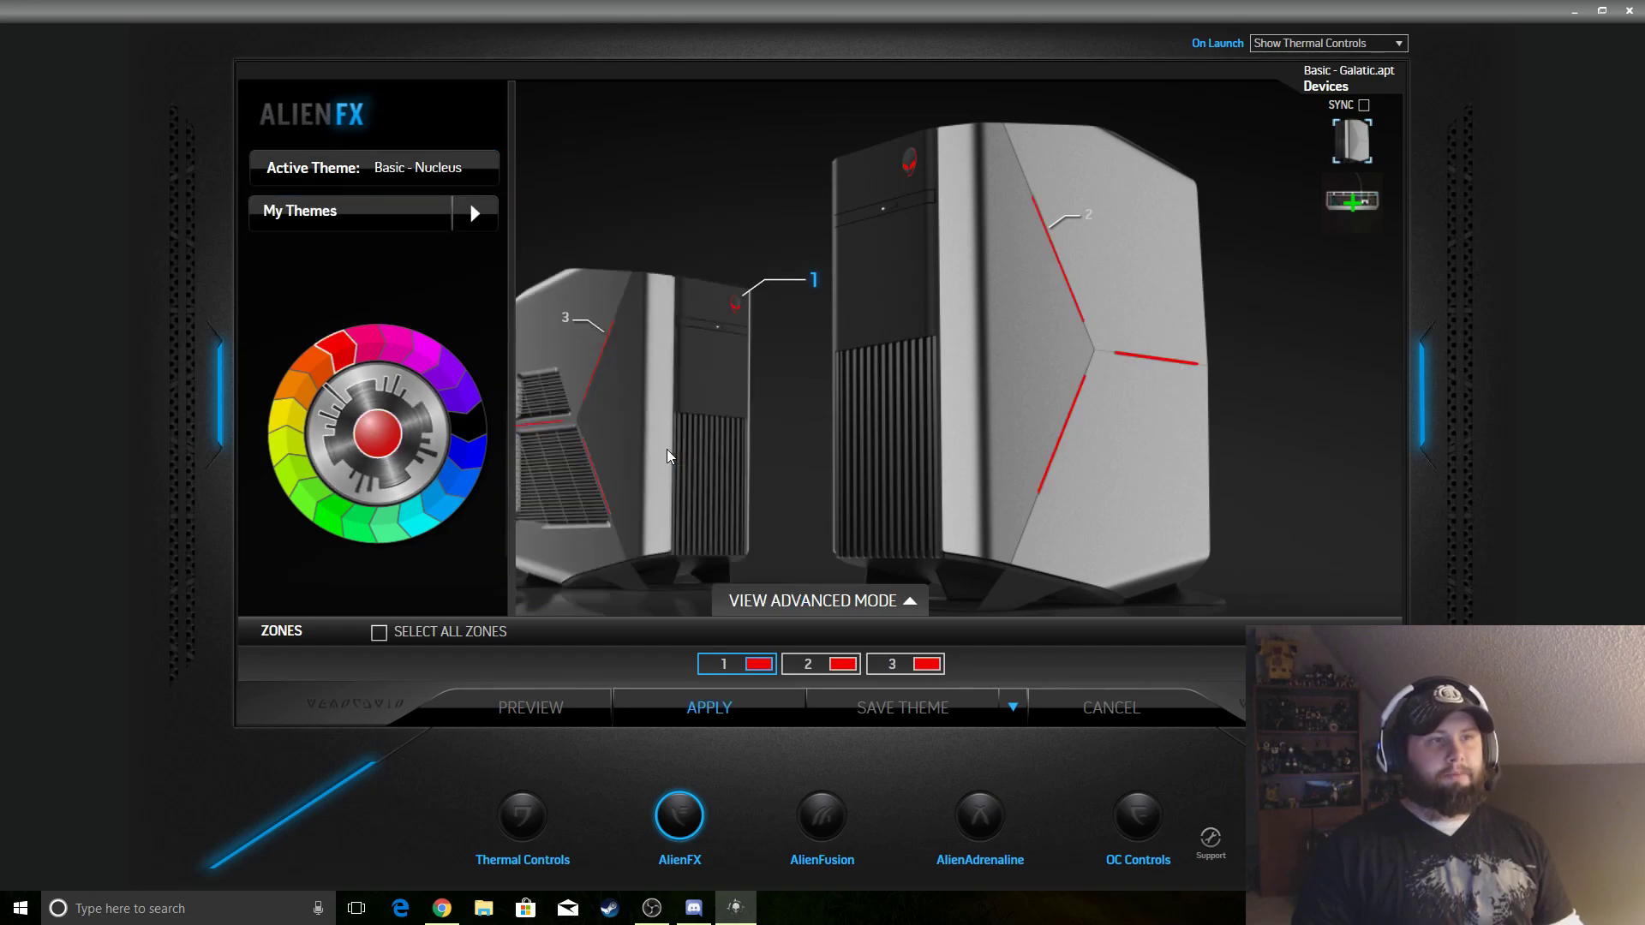
left_click(730, 724)
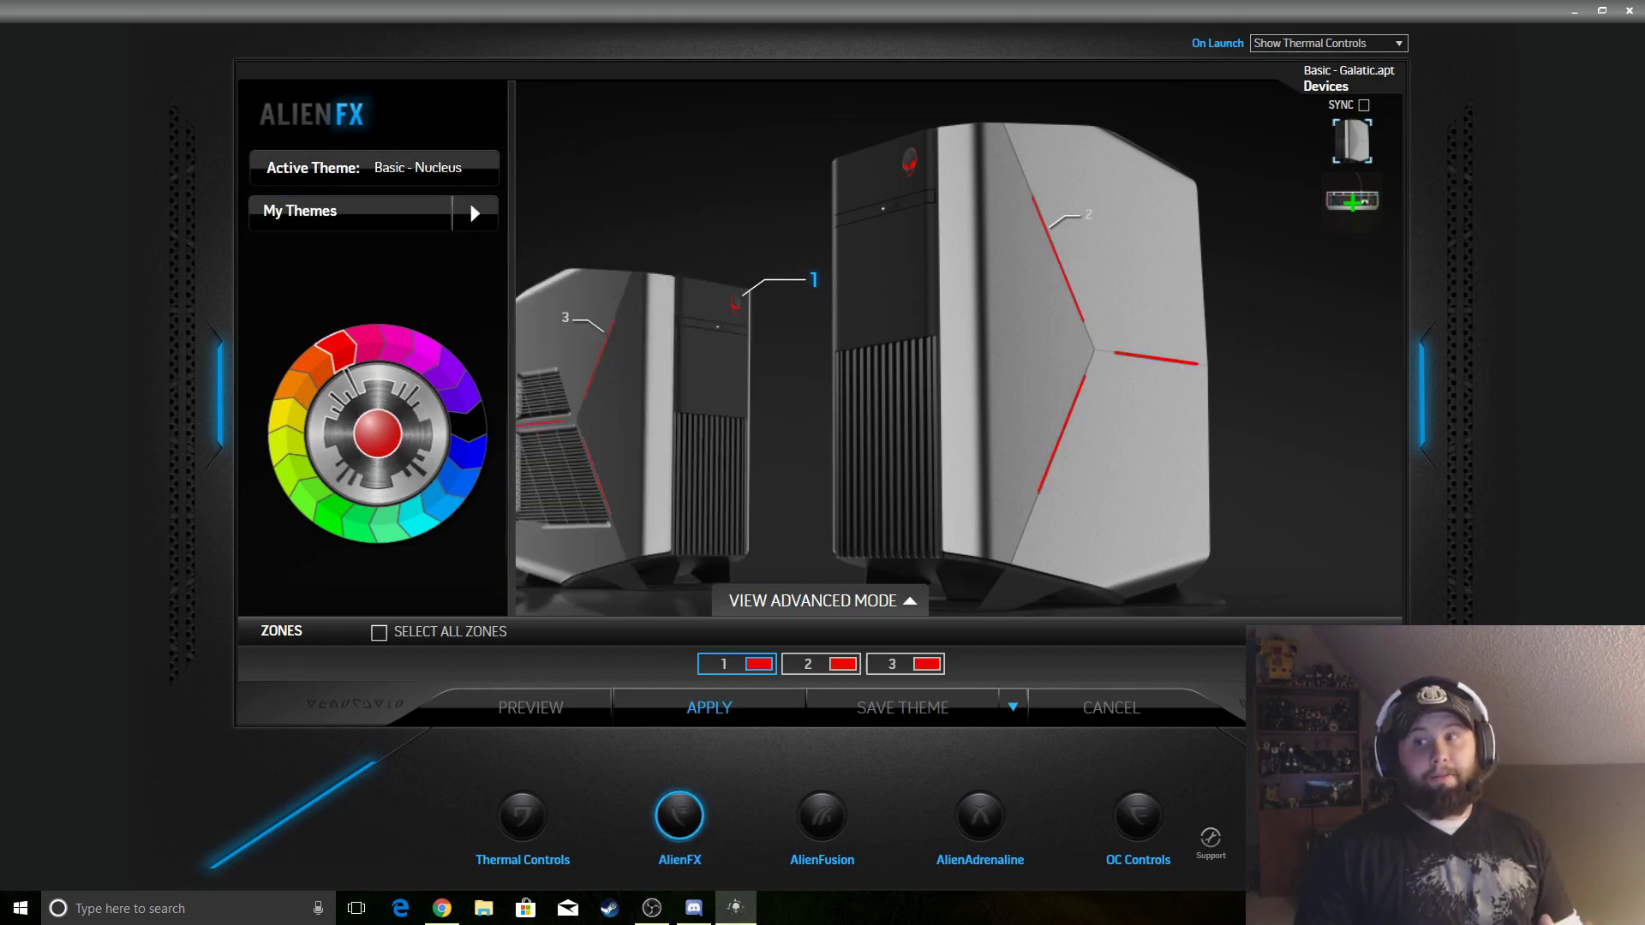
left_click(478, 219)
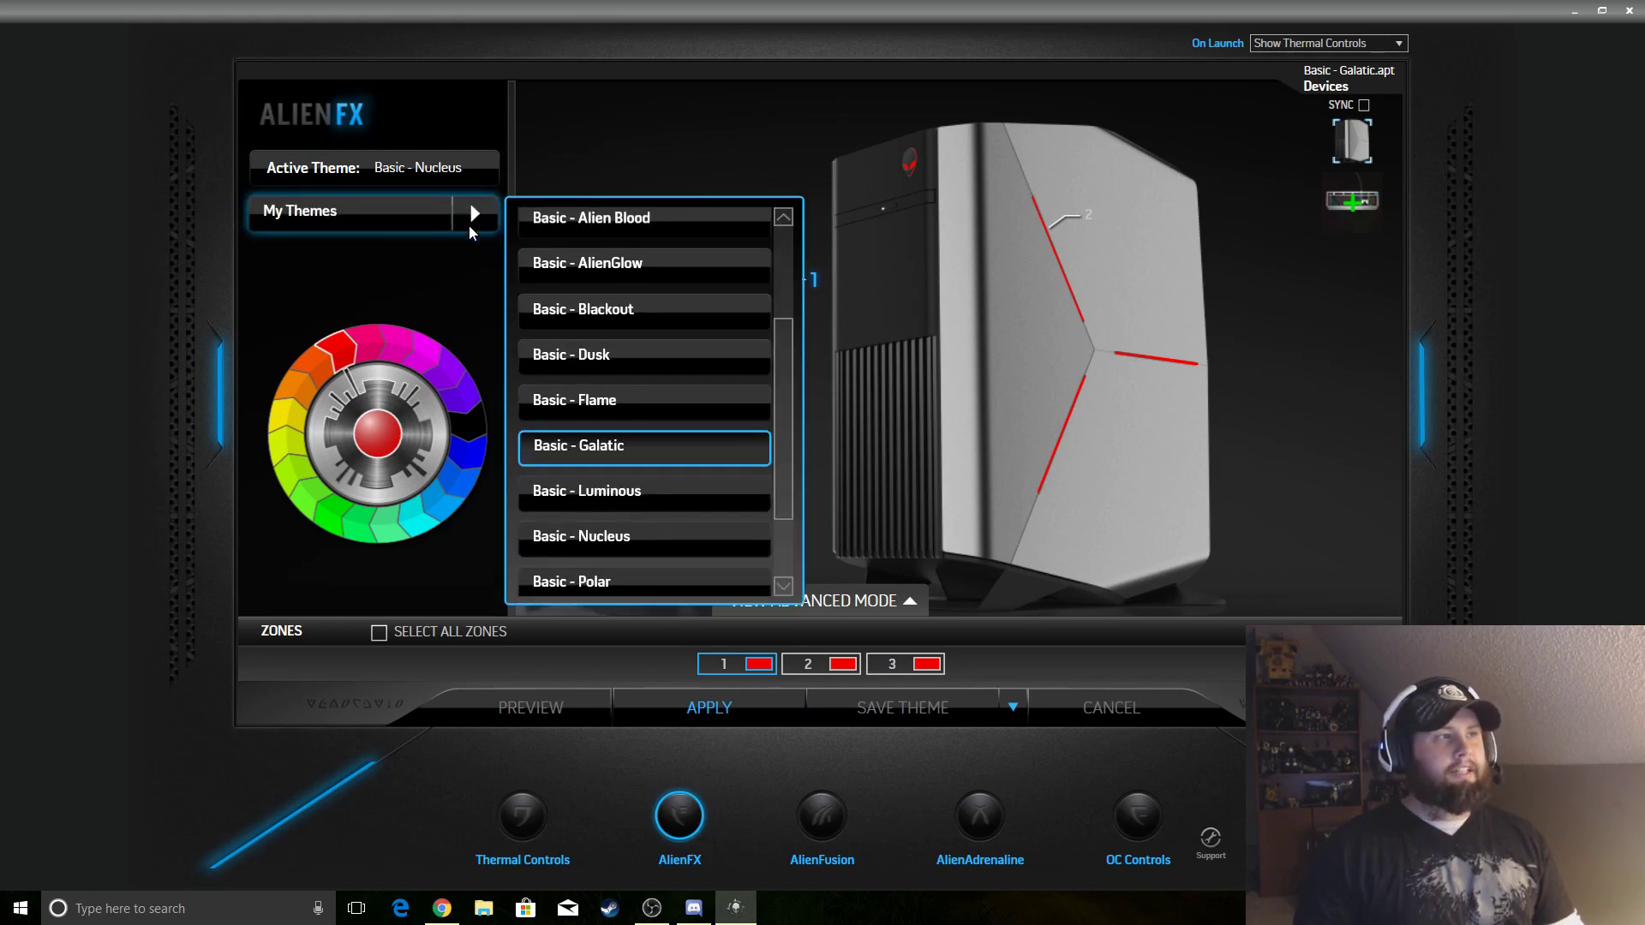
scroll(634, 488, "up", 4)
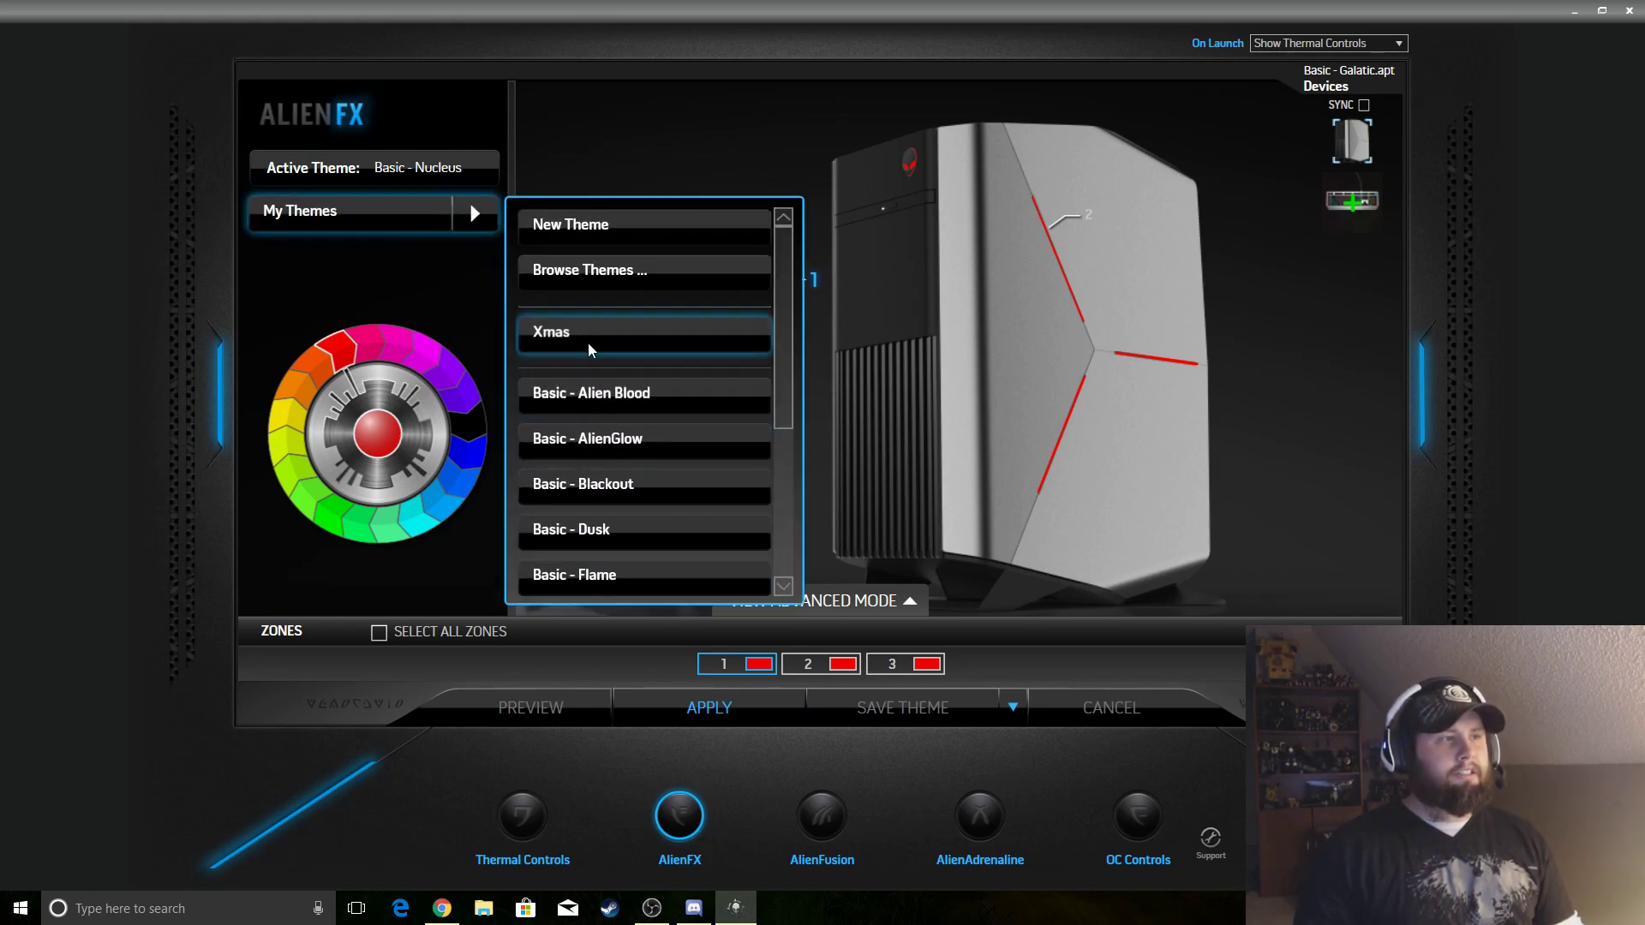
left_click(718, 673)
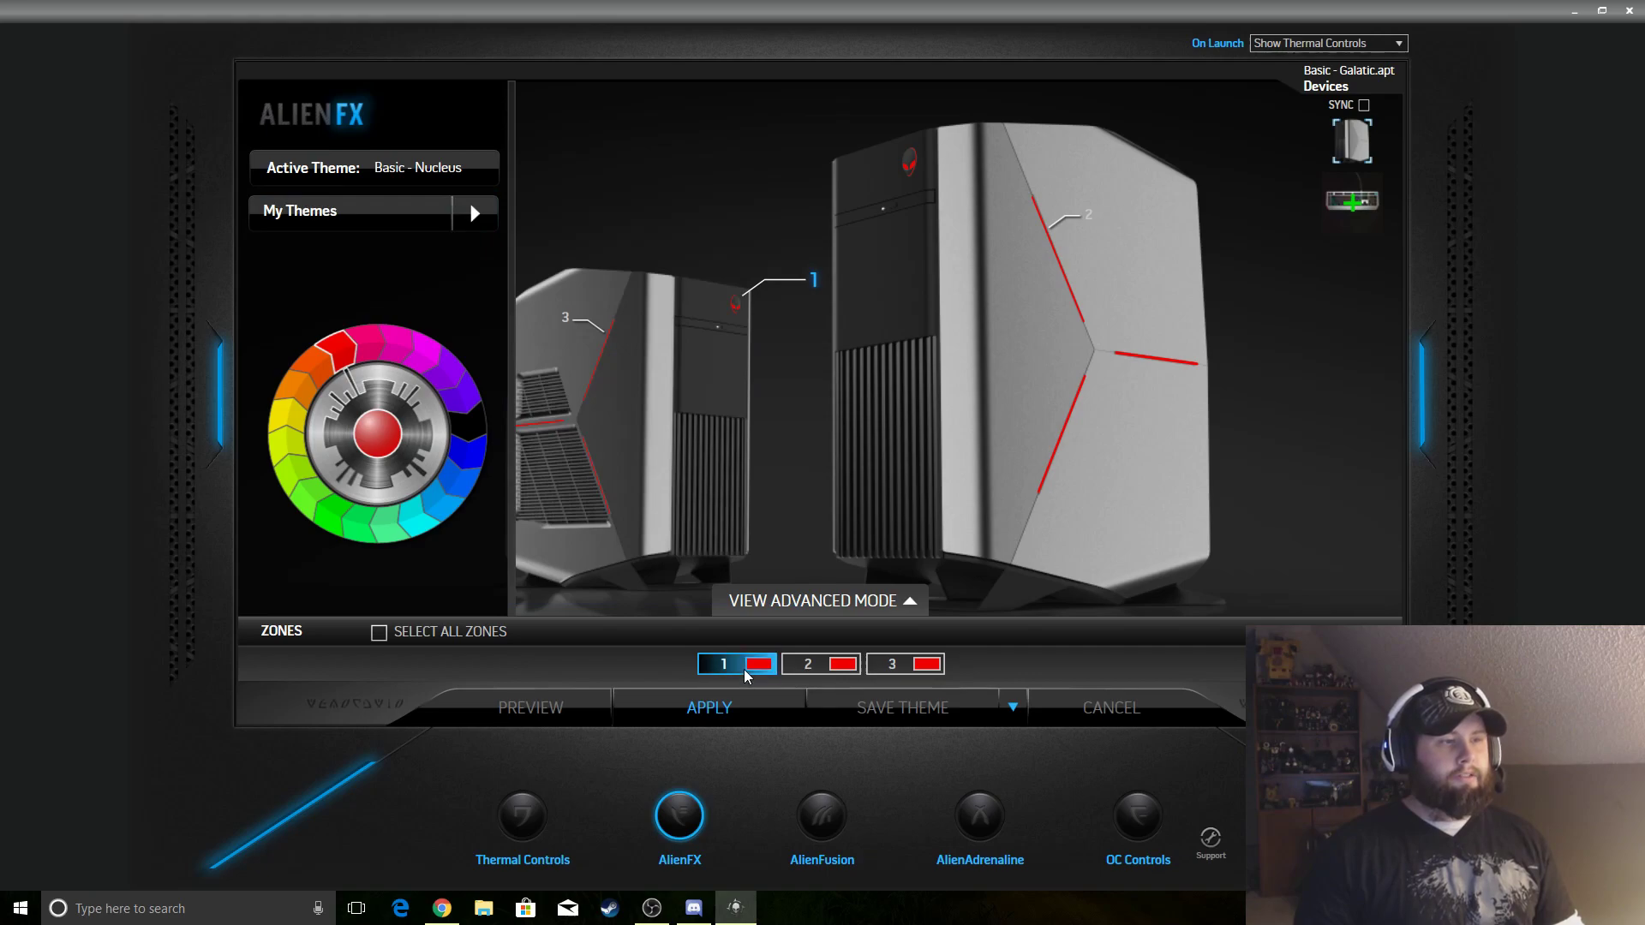
Step: Start a new theme colouring zone 1 yellow, zone 2 purple and zone 3 green
left_click(474, 212)
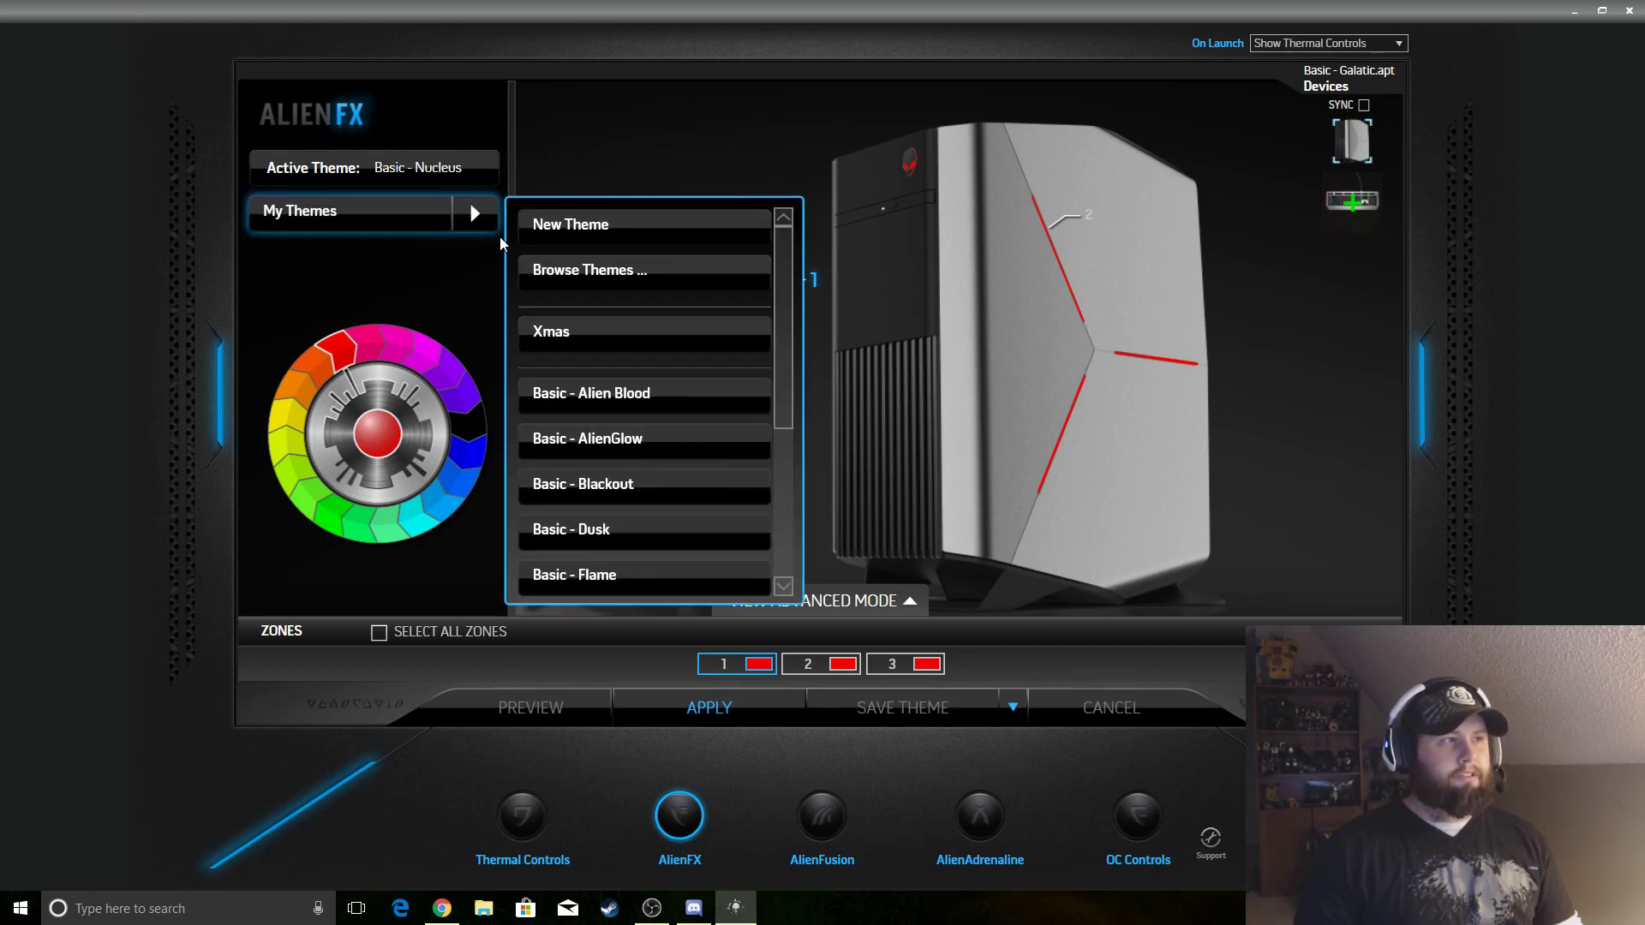
left_click(619, 230)
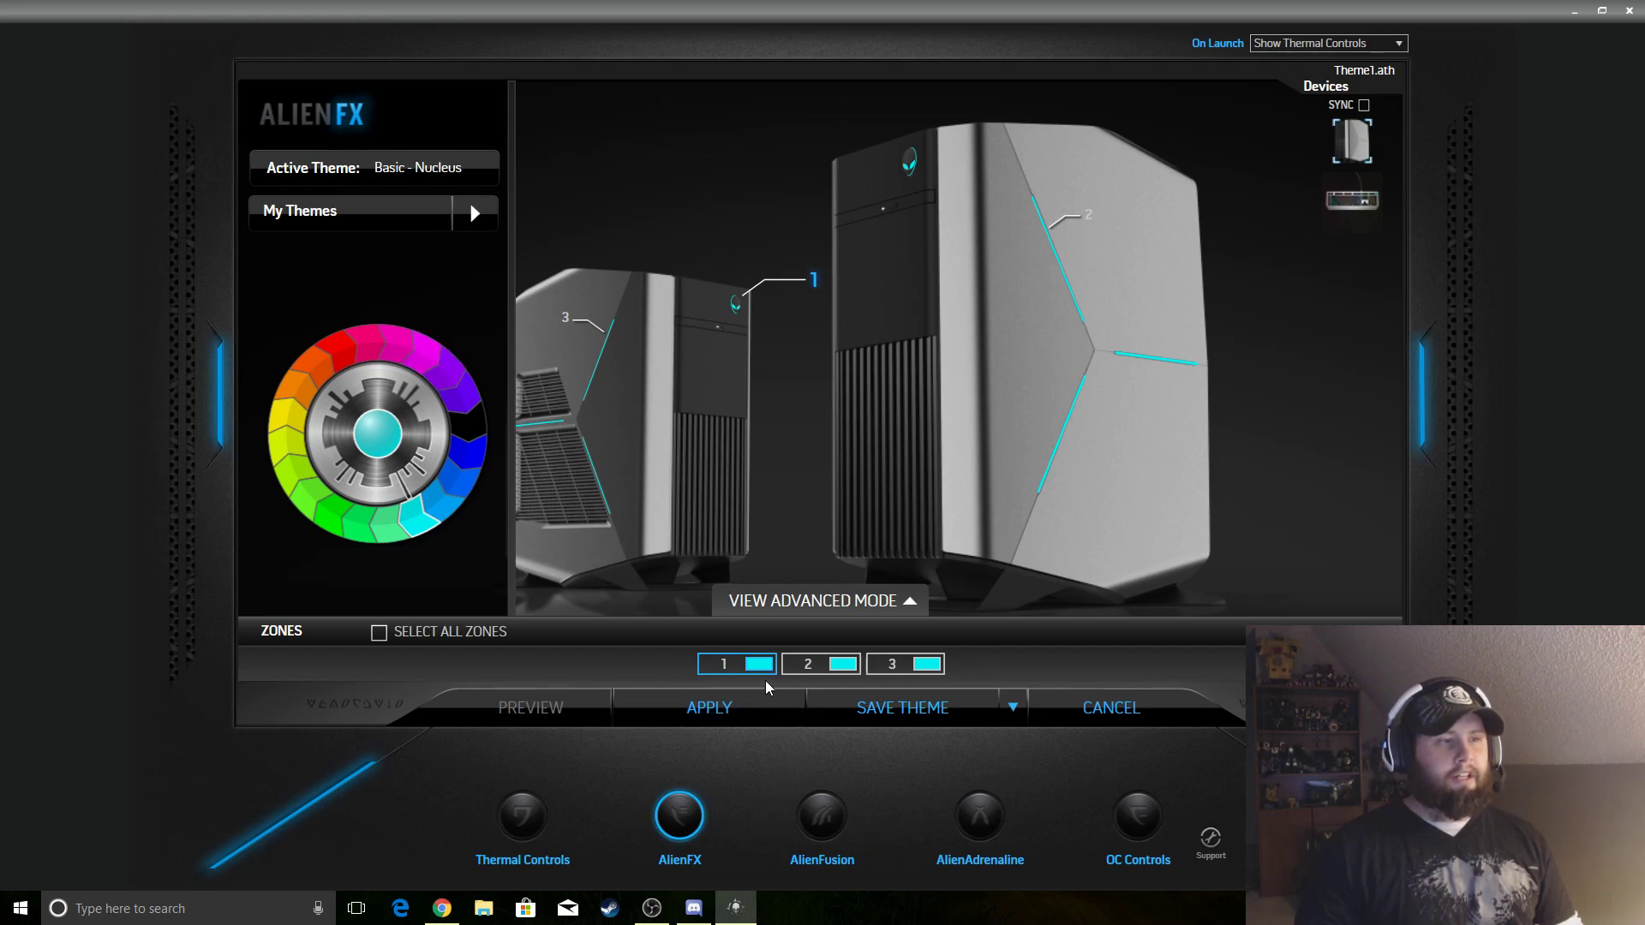
left_click(422, 353)
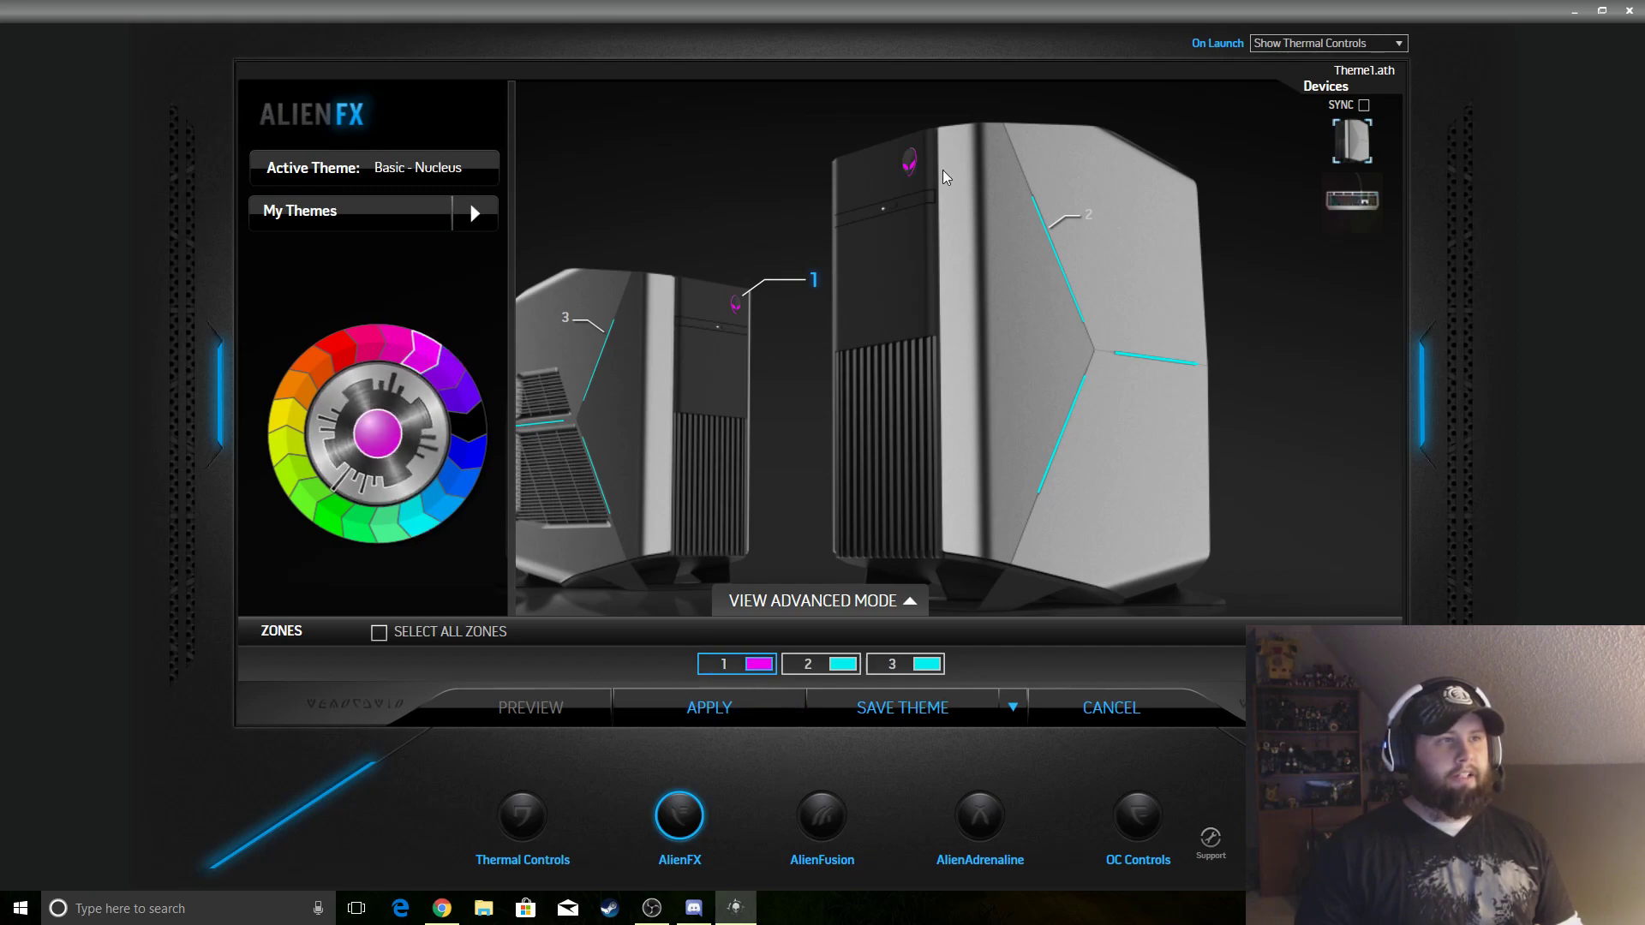
left_click(298, 426)
left_click(833, 670)
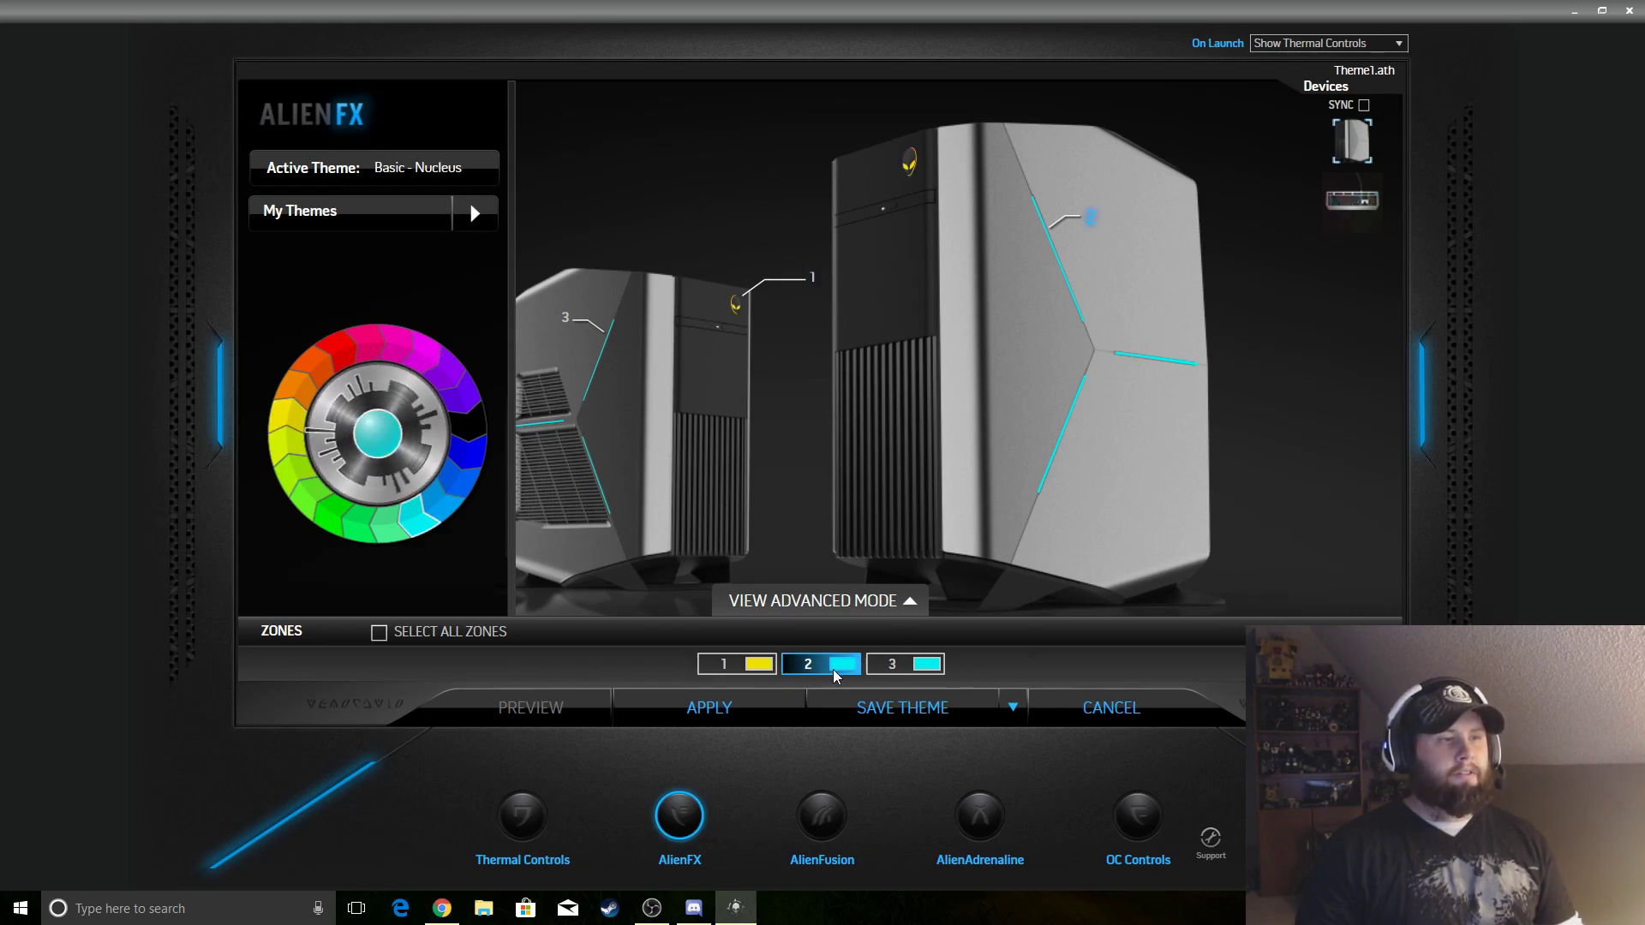
left_click(454, 377)
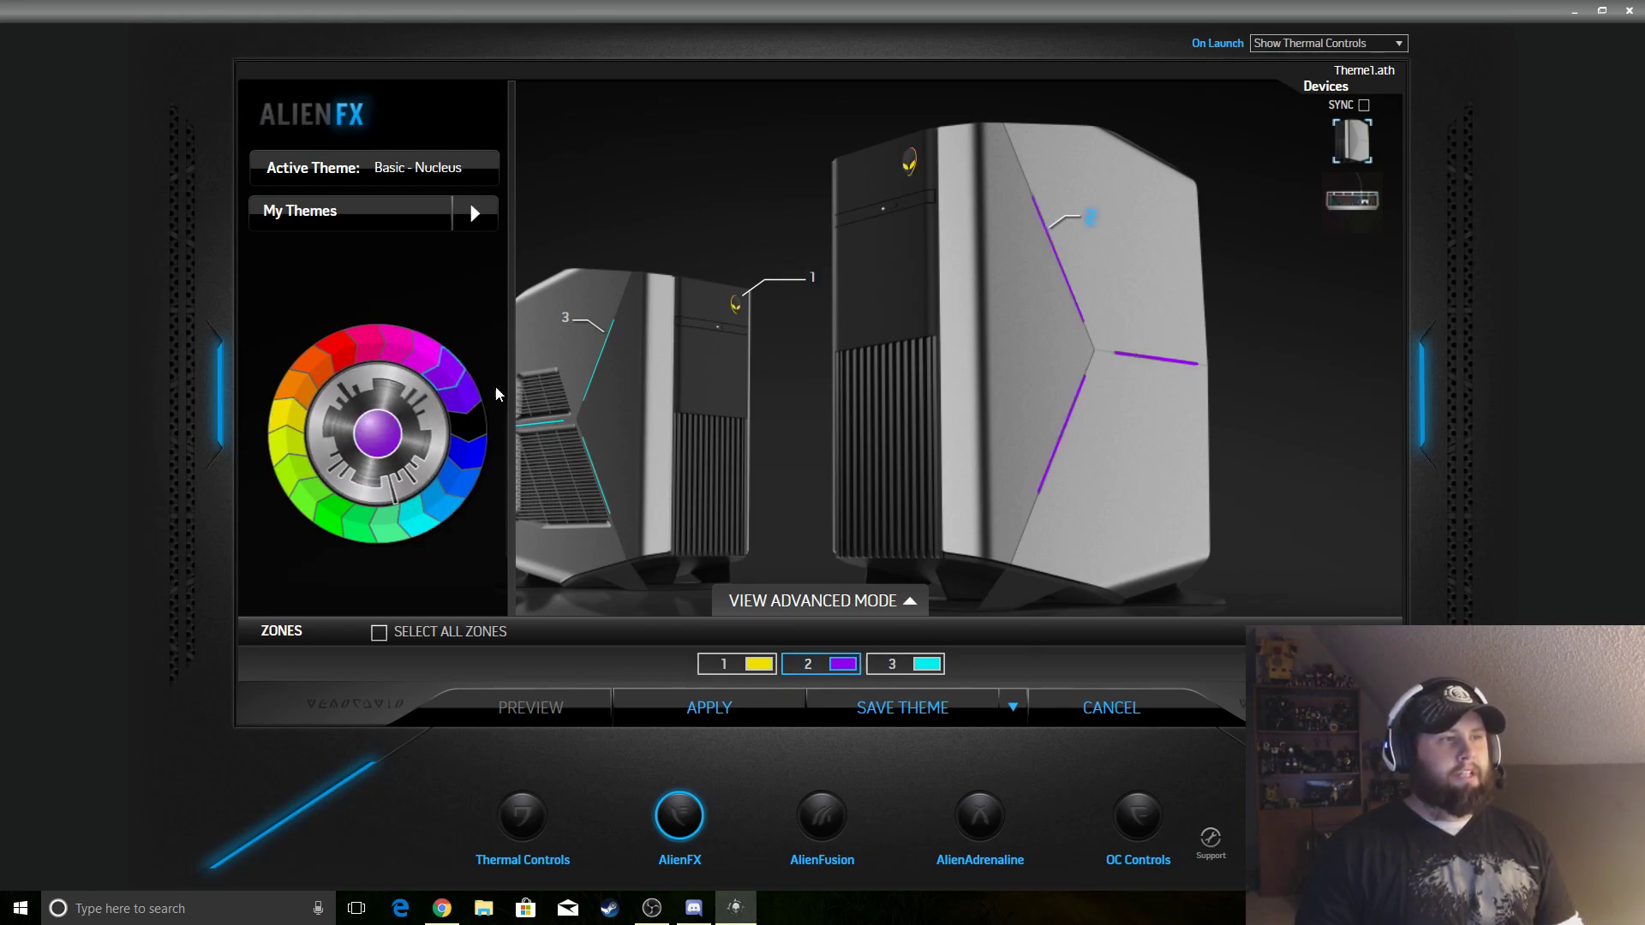
left_click(900, 665)
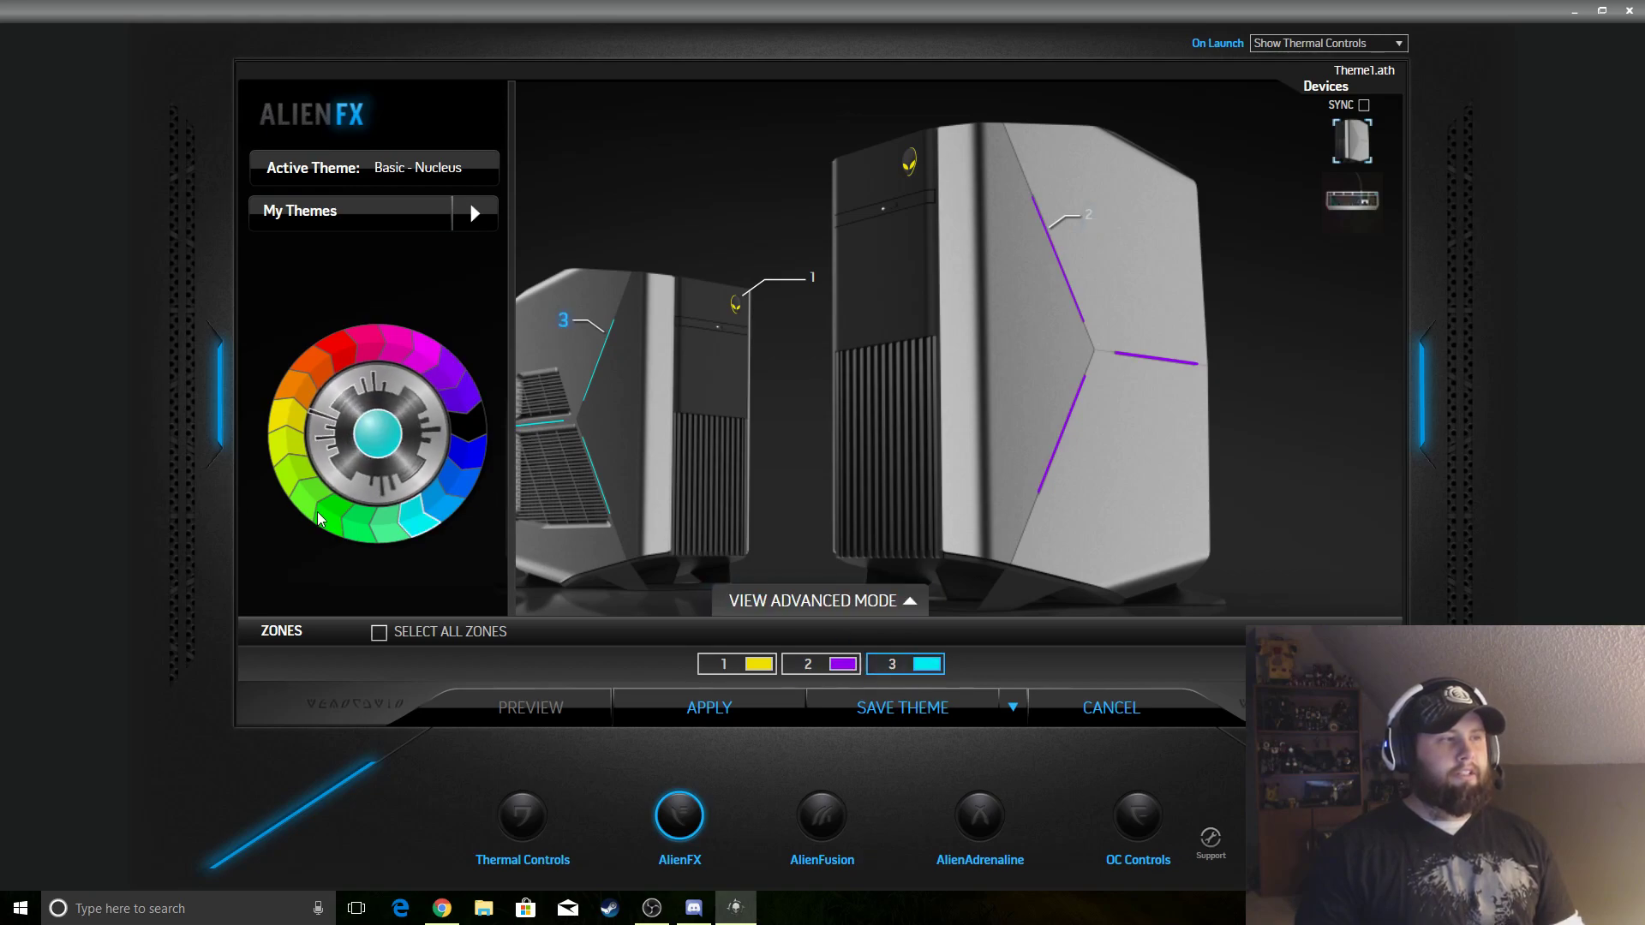
left_click(354, 524)
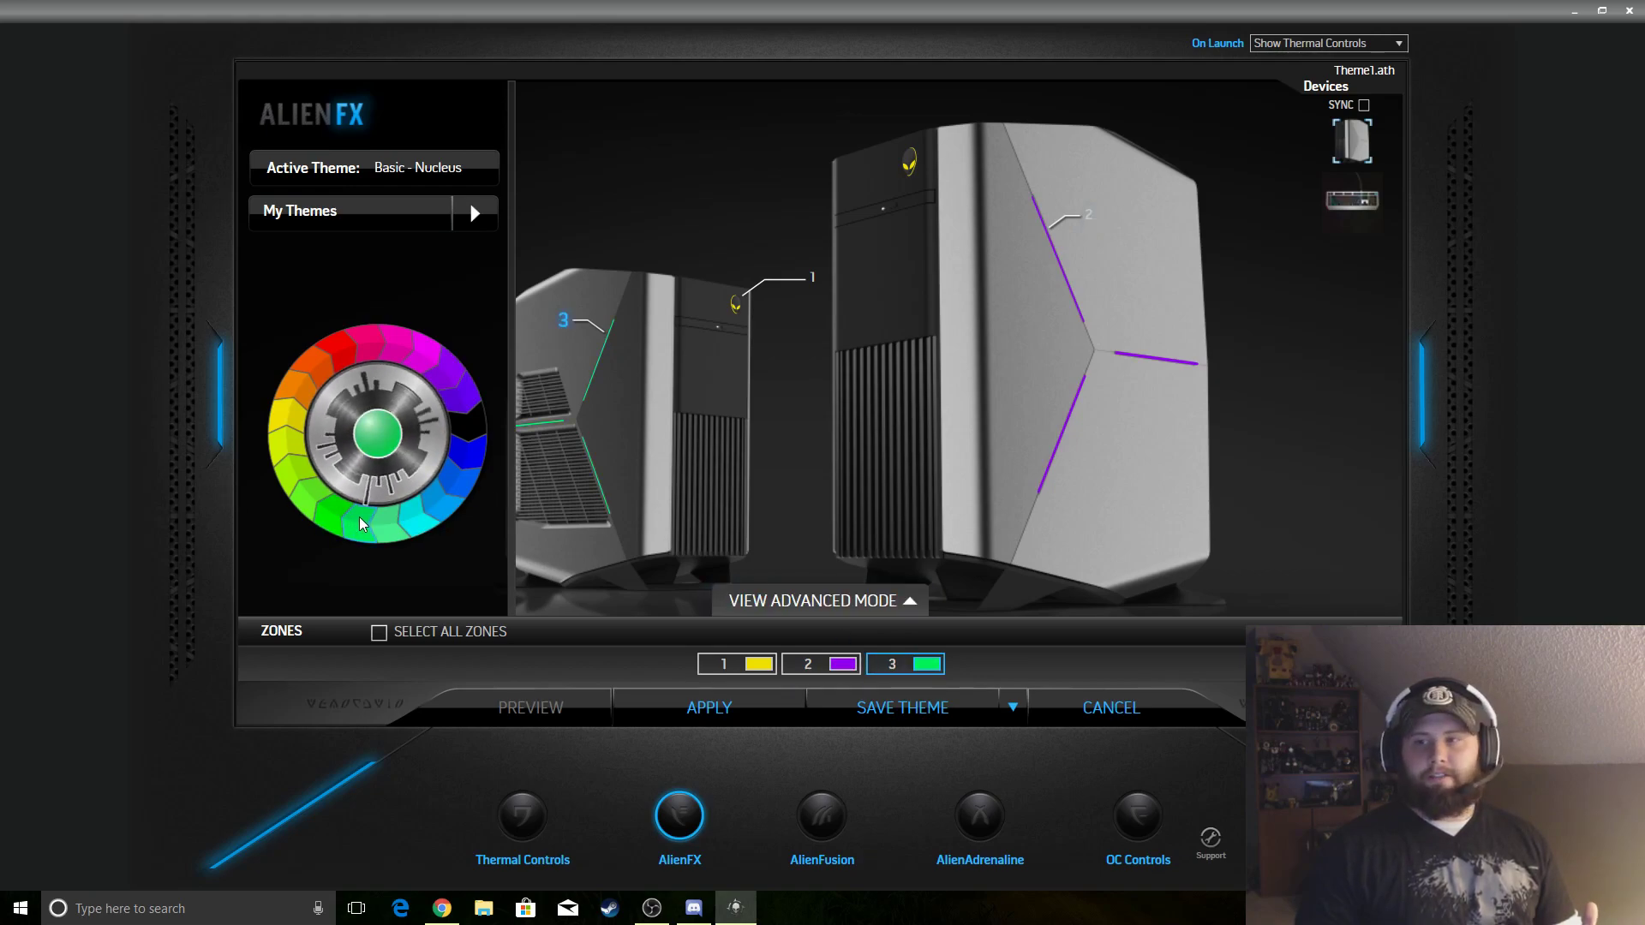
Step: Cancel the edits without saving and return to the active Basic - Nucleus theme
left_click(1129, 718)
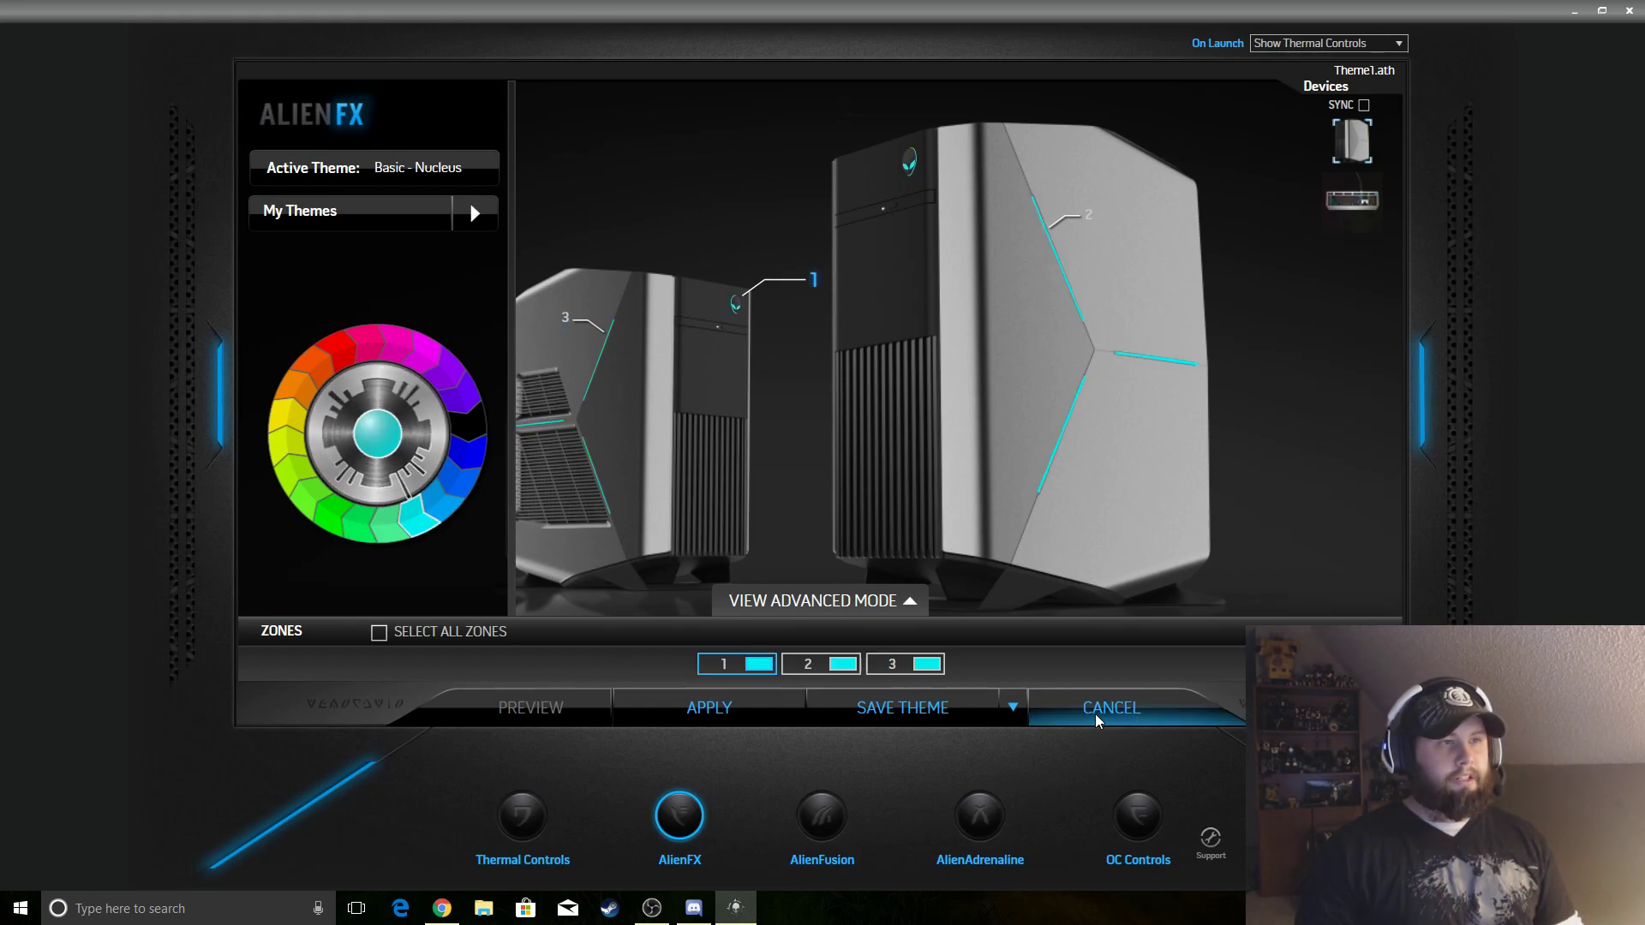
left_click(469, 182)
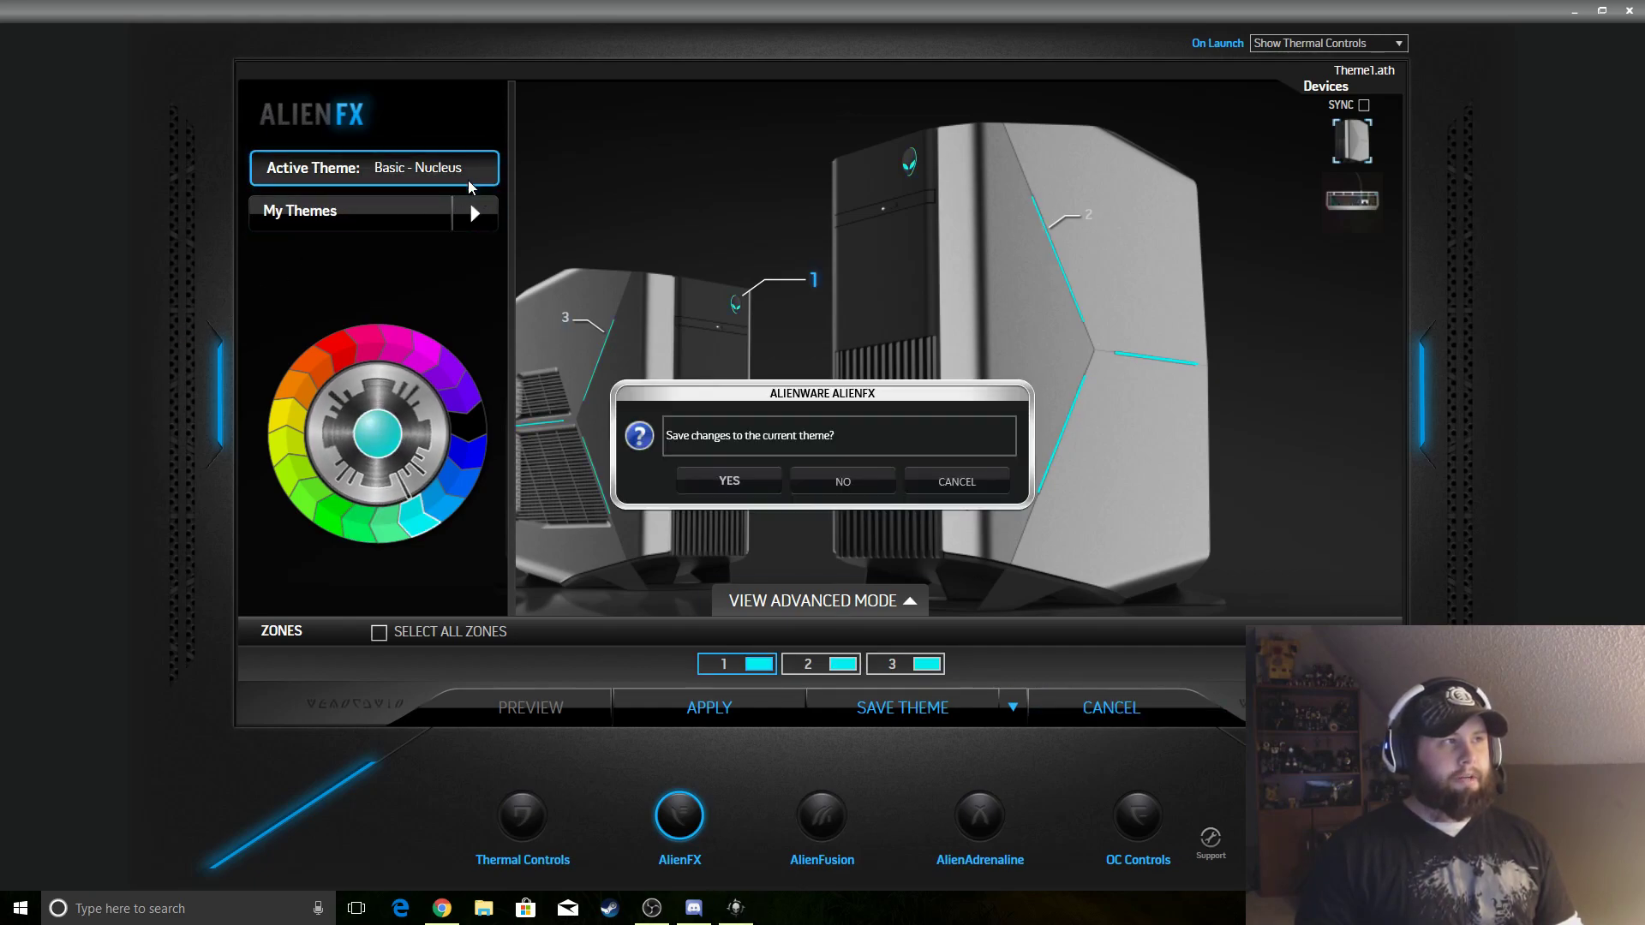
left_click(843, 480)
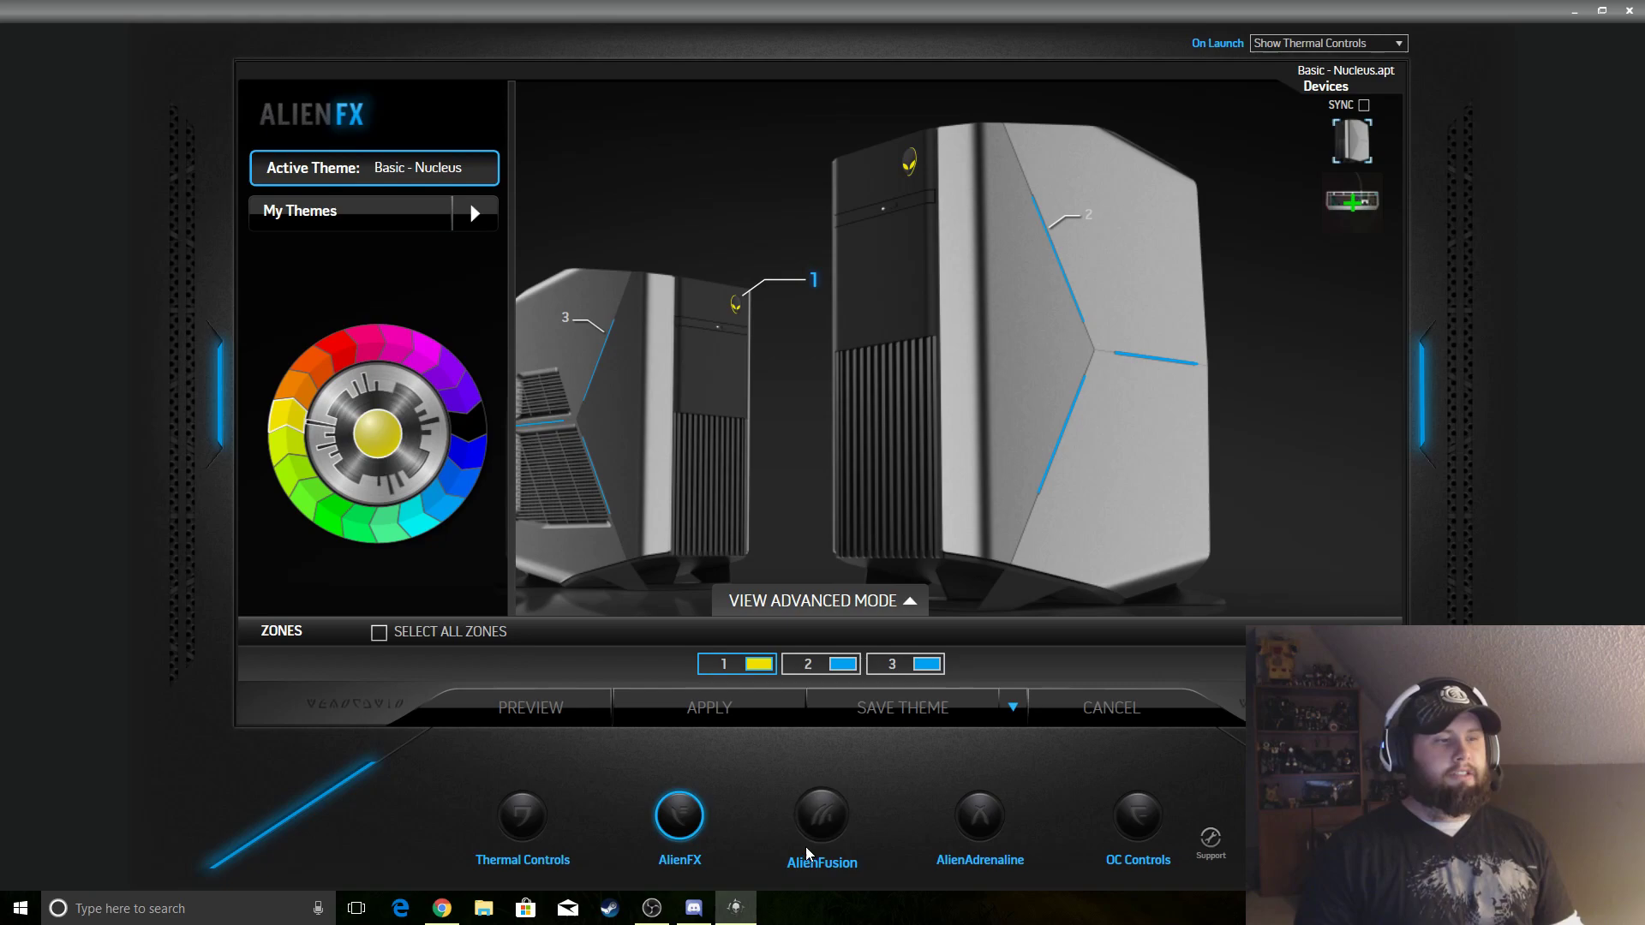
Step: Open AlienFusion and view the Power saver plan's Advanced, then Quick Settings
left_click(818, 823)
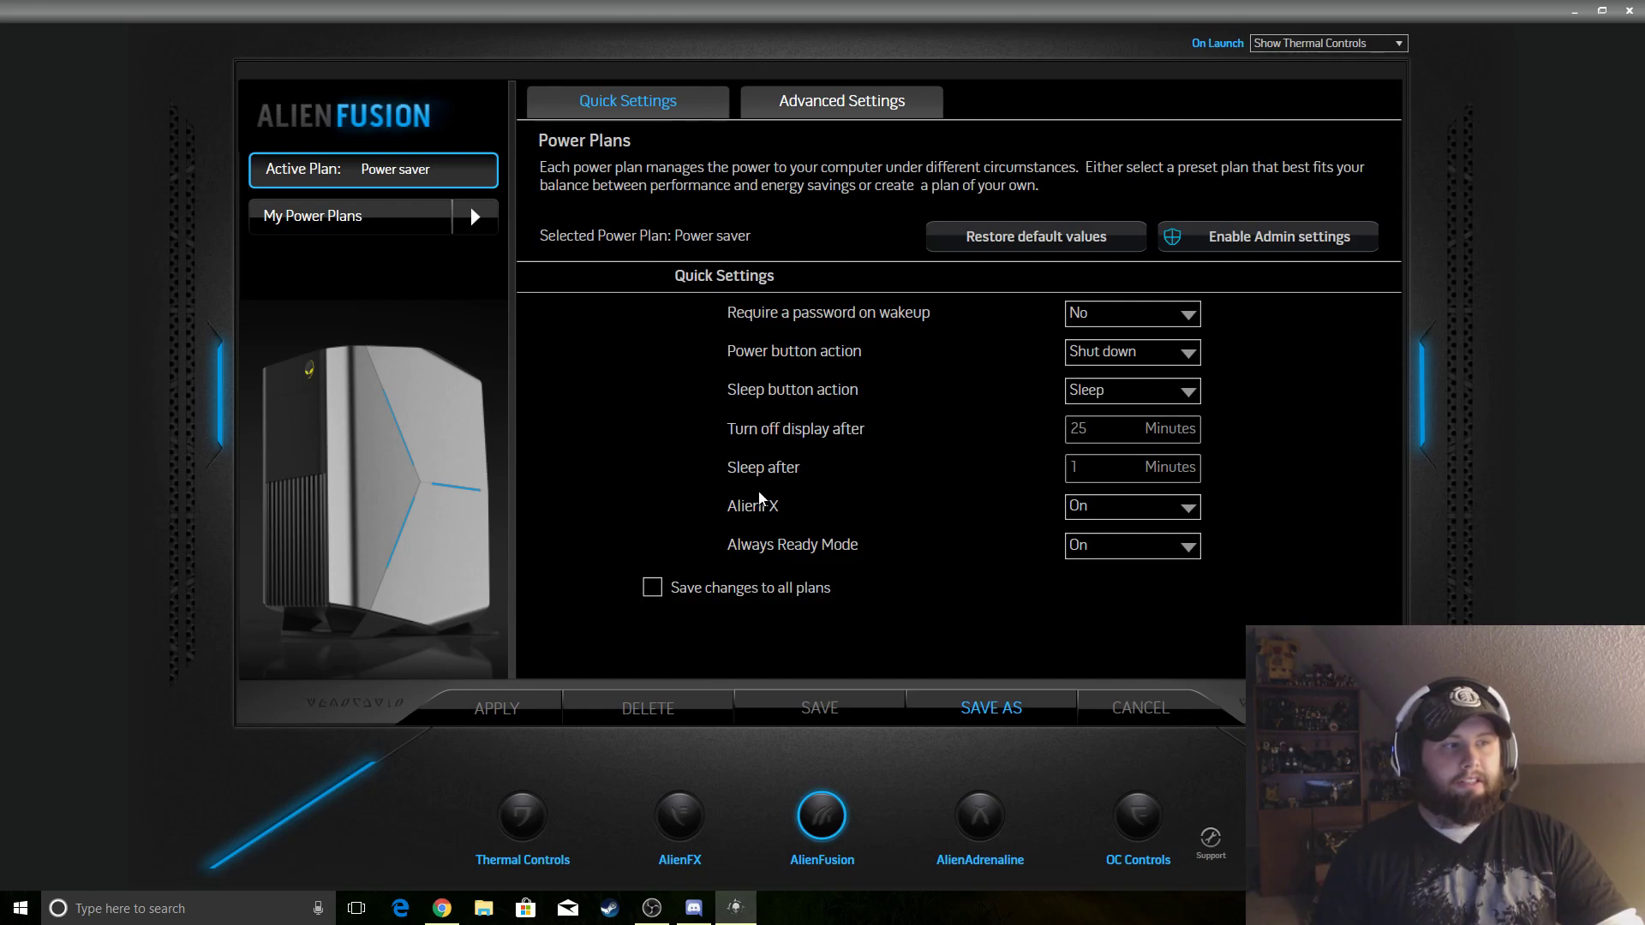
left_click(877, 103)
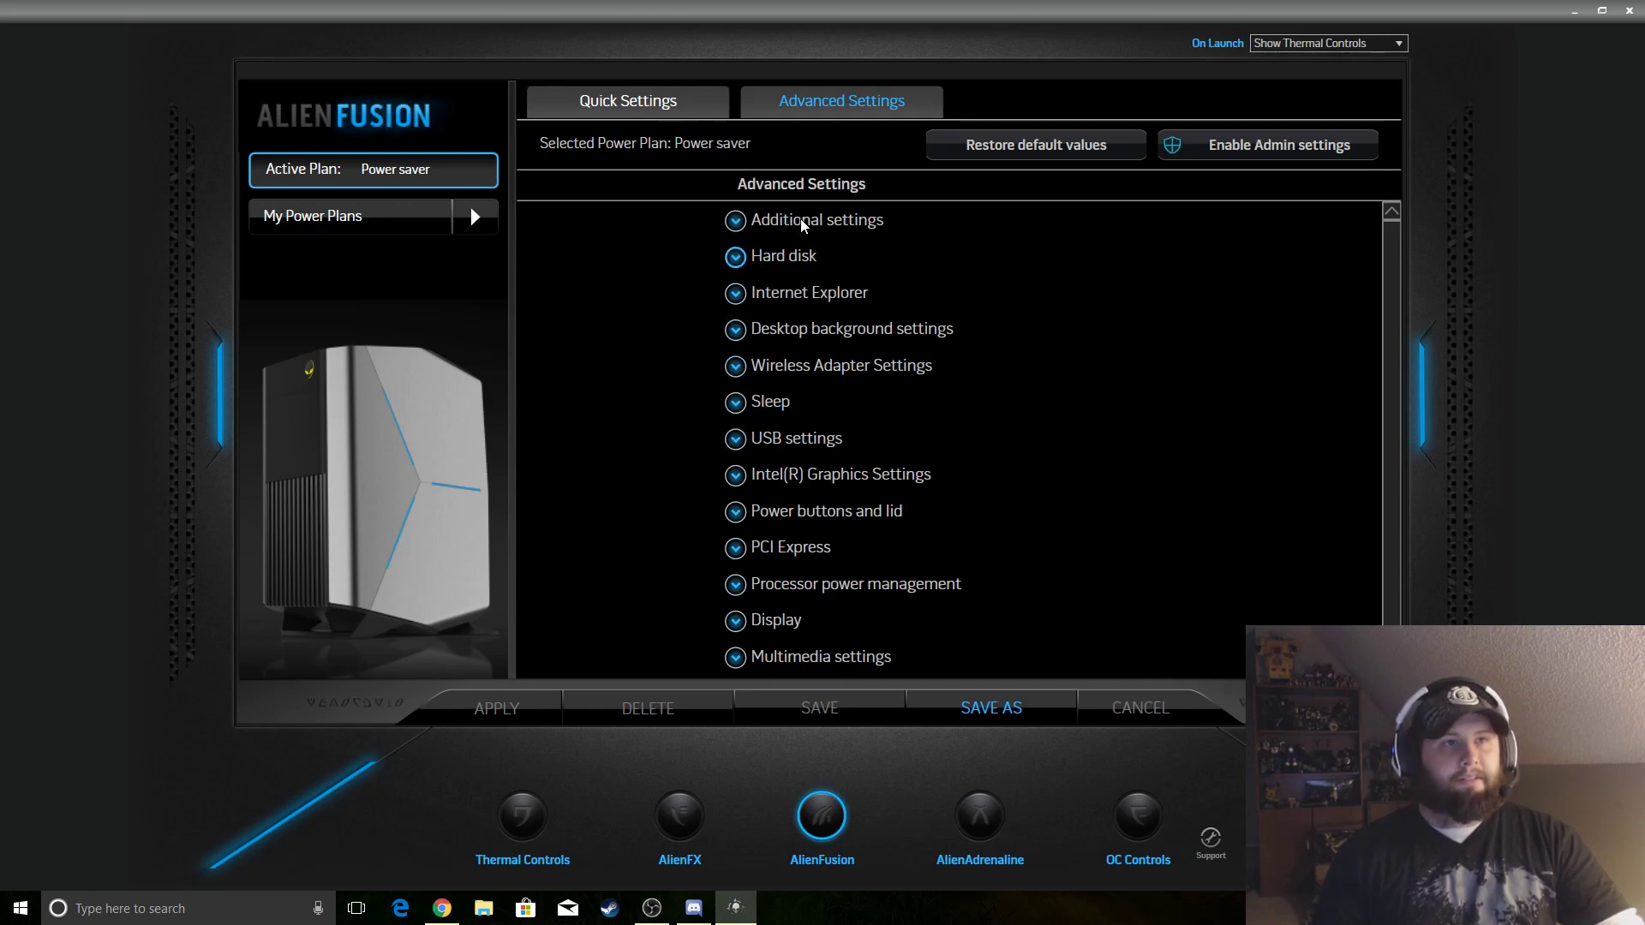
left_click(651, 114)
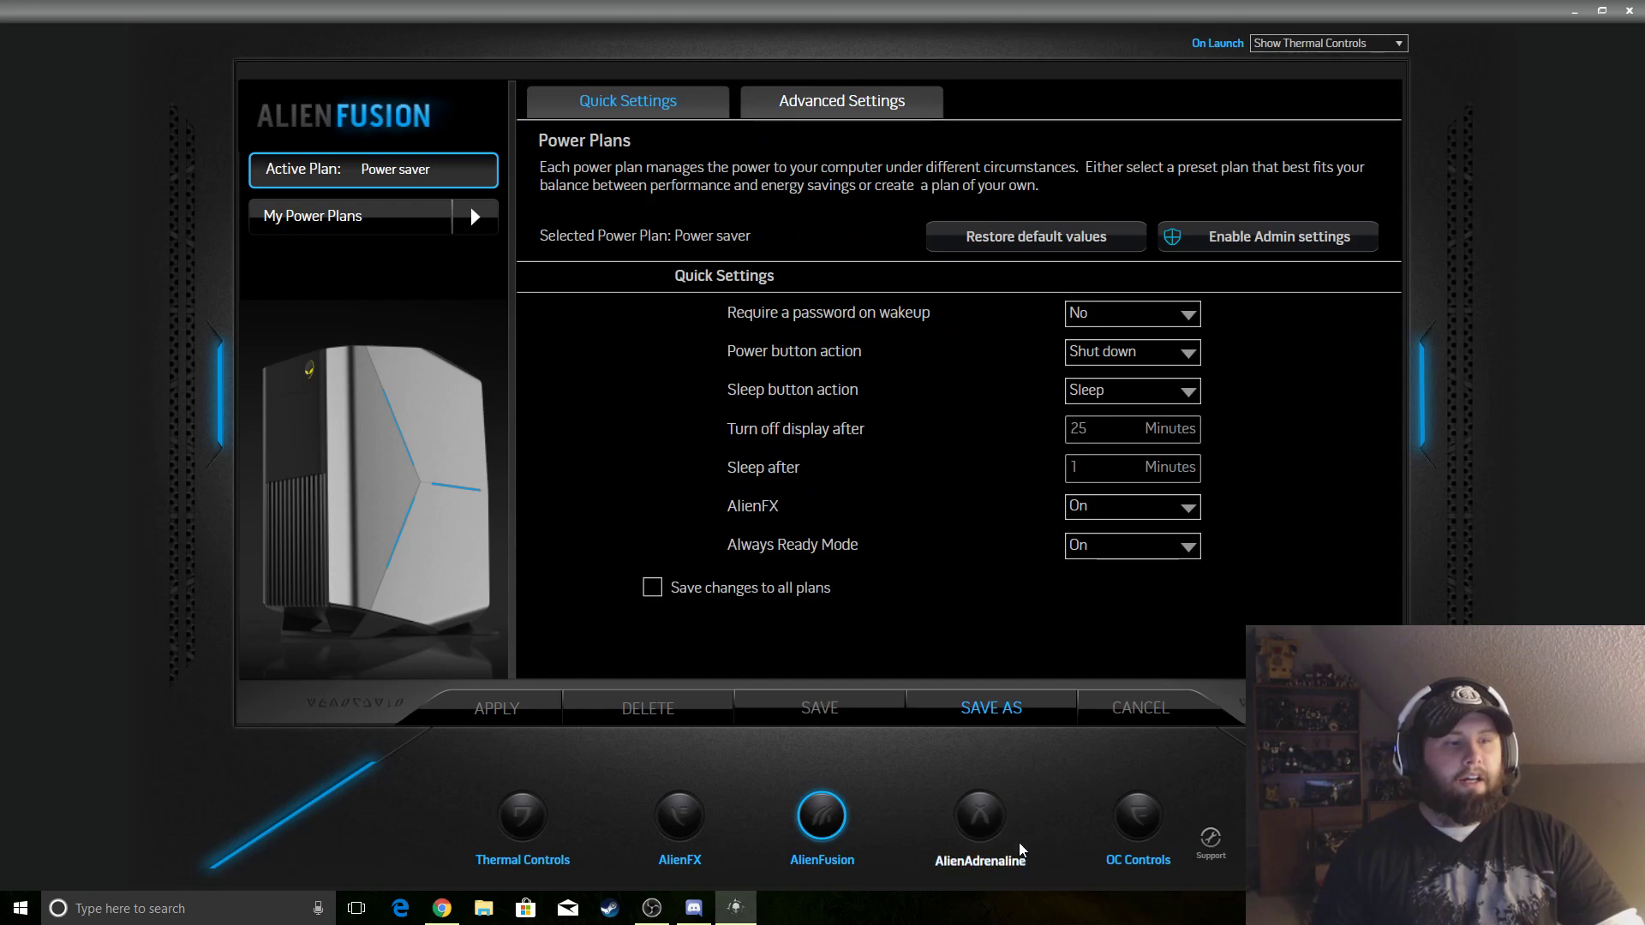
Step: Open the AlienAdrenaline page, listing only Create New Game Mode
left_click(968, 805)
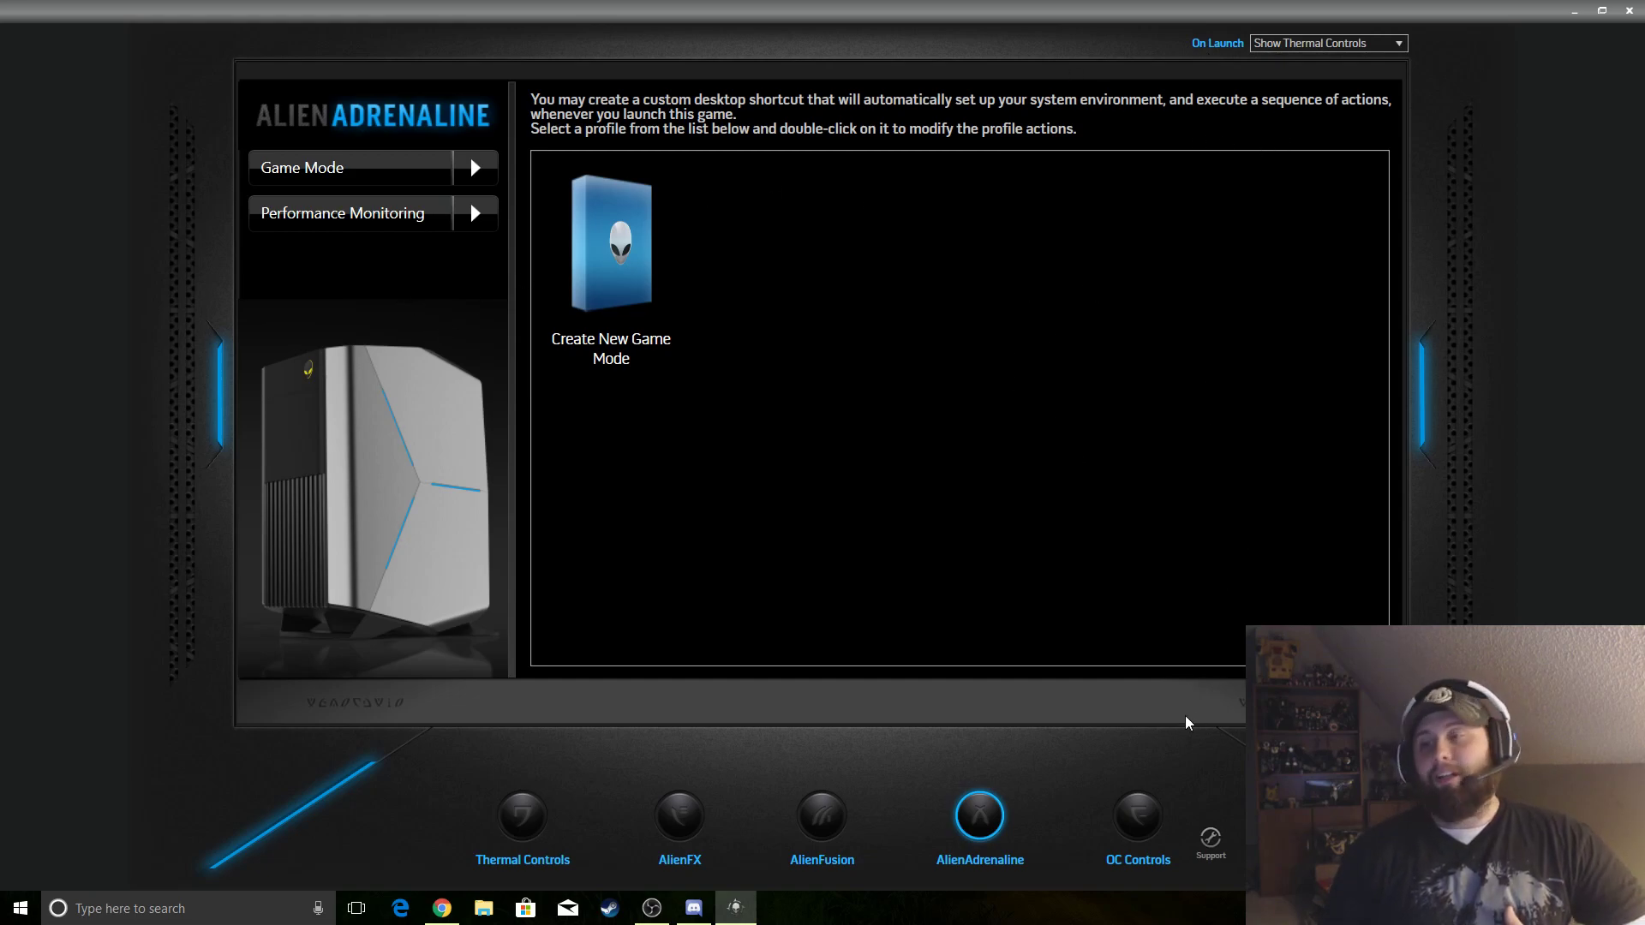
Step: Open OC Controls to review CPU and memory readings and the Stage 1/Stage 2 OC profiles
left_click(1138, 841)
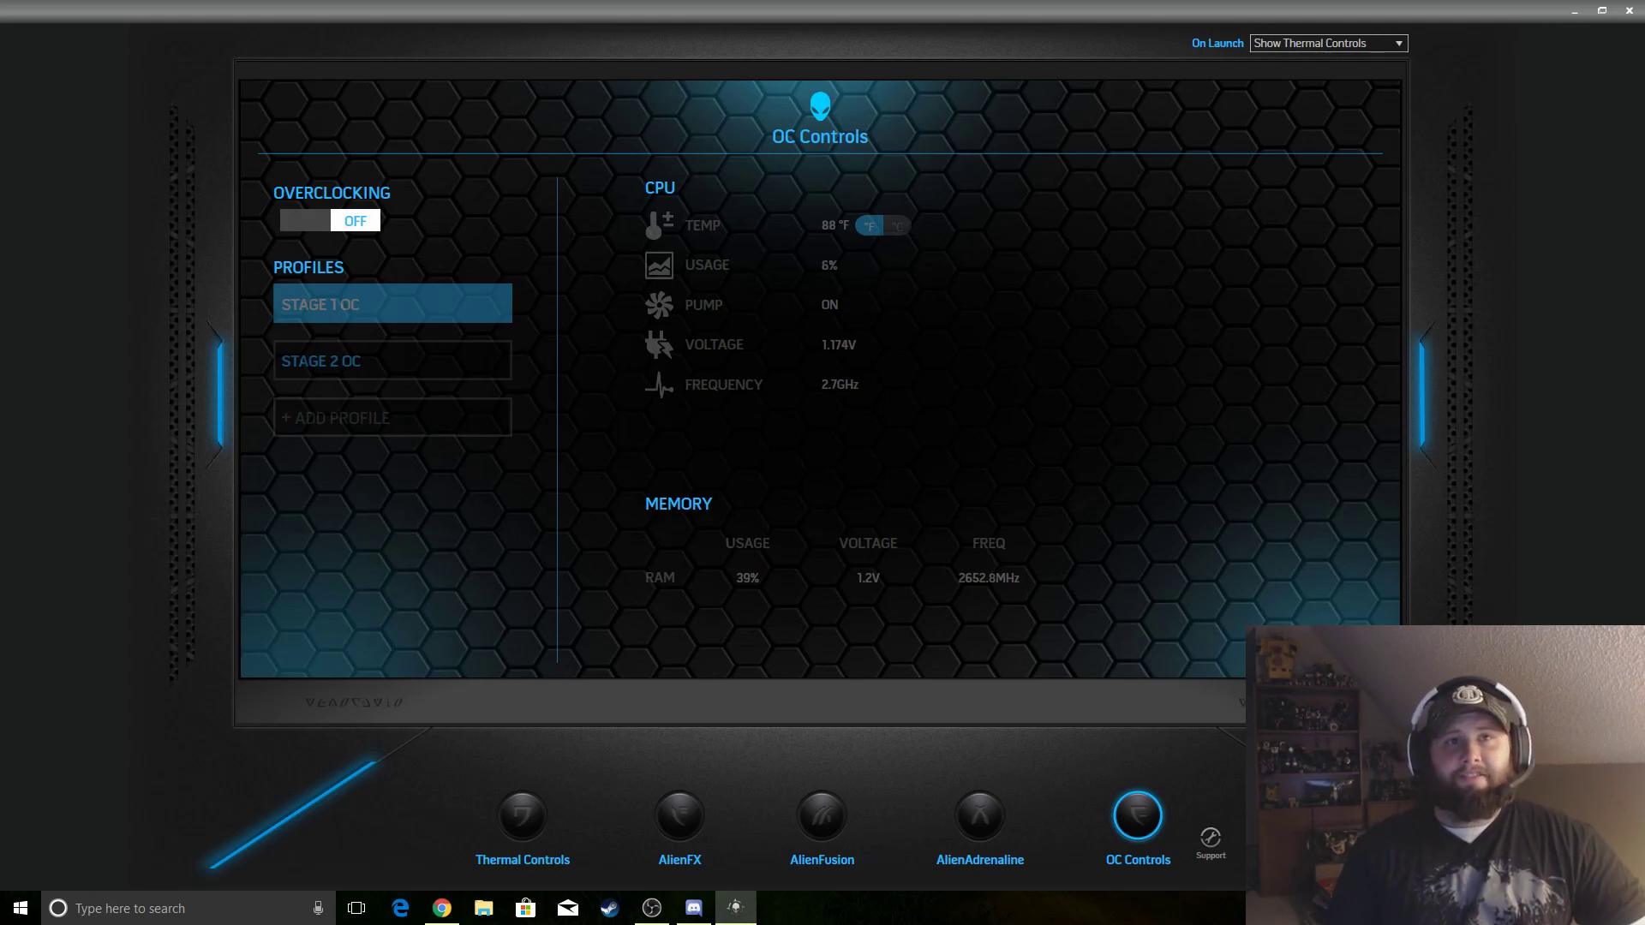
Step: Close Command Center and launch AW Control Center from the Start menu's Alienware folder
left_click(1632, 12)
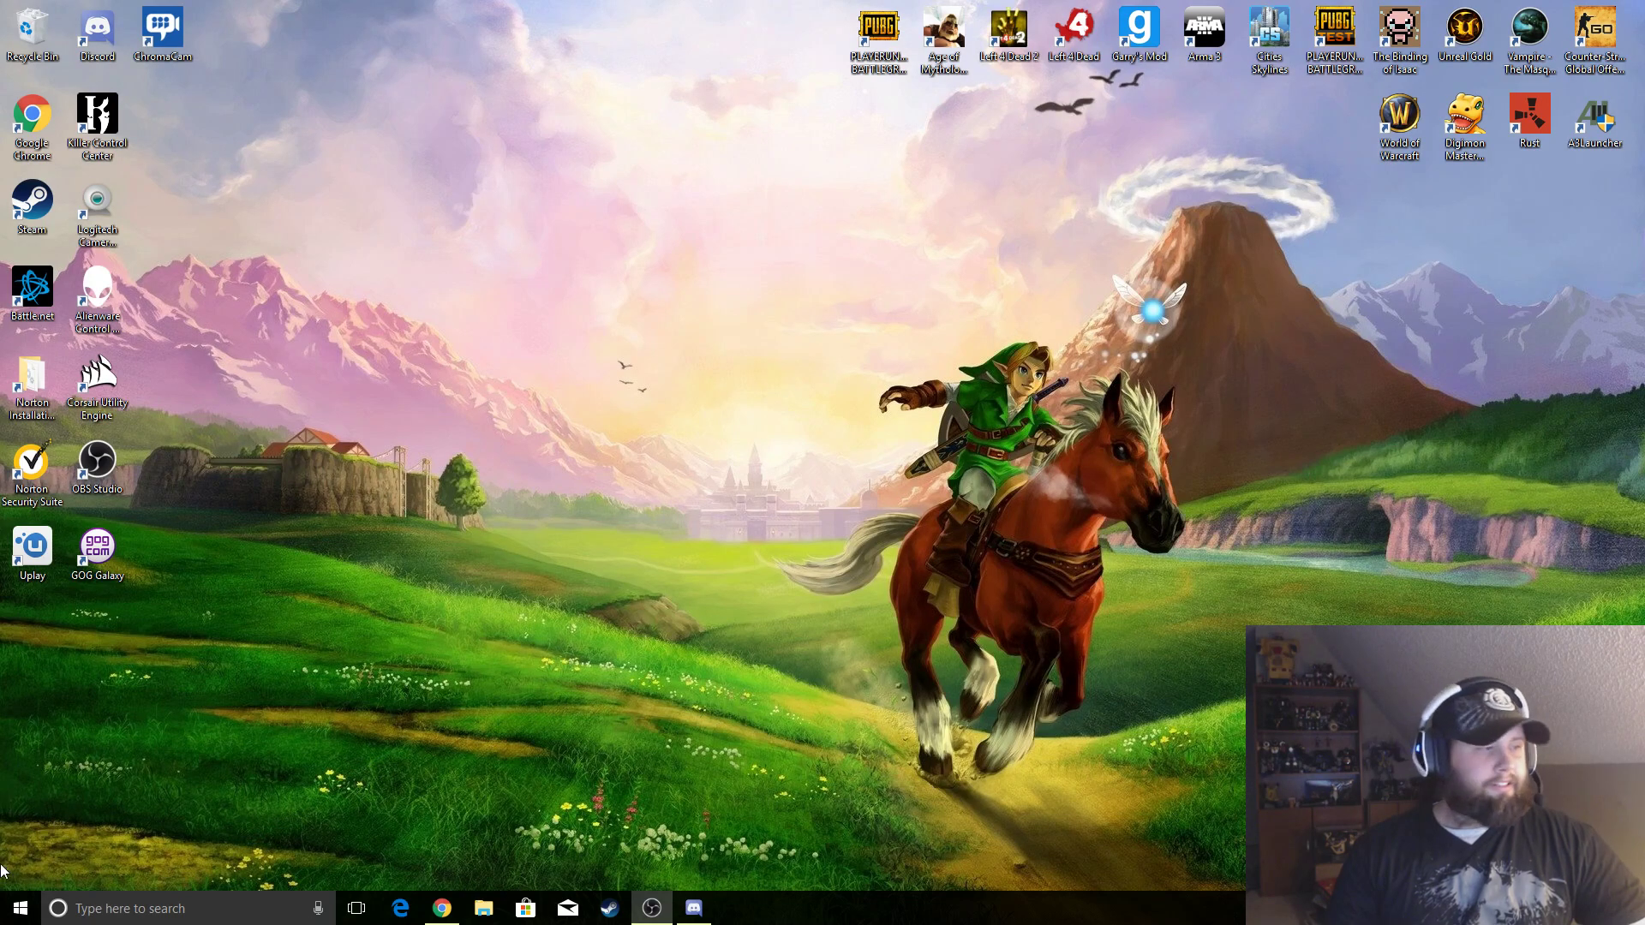
left_click(20, 908)
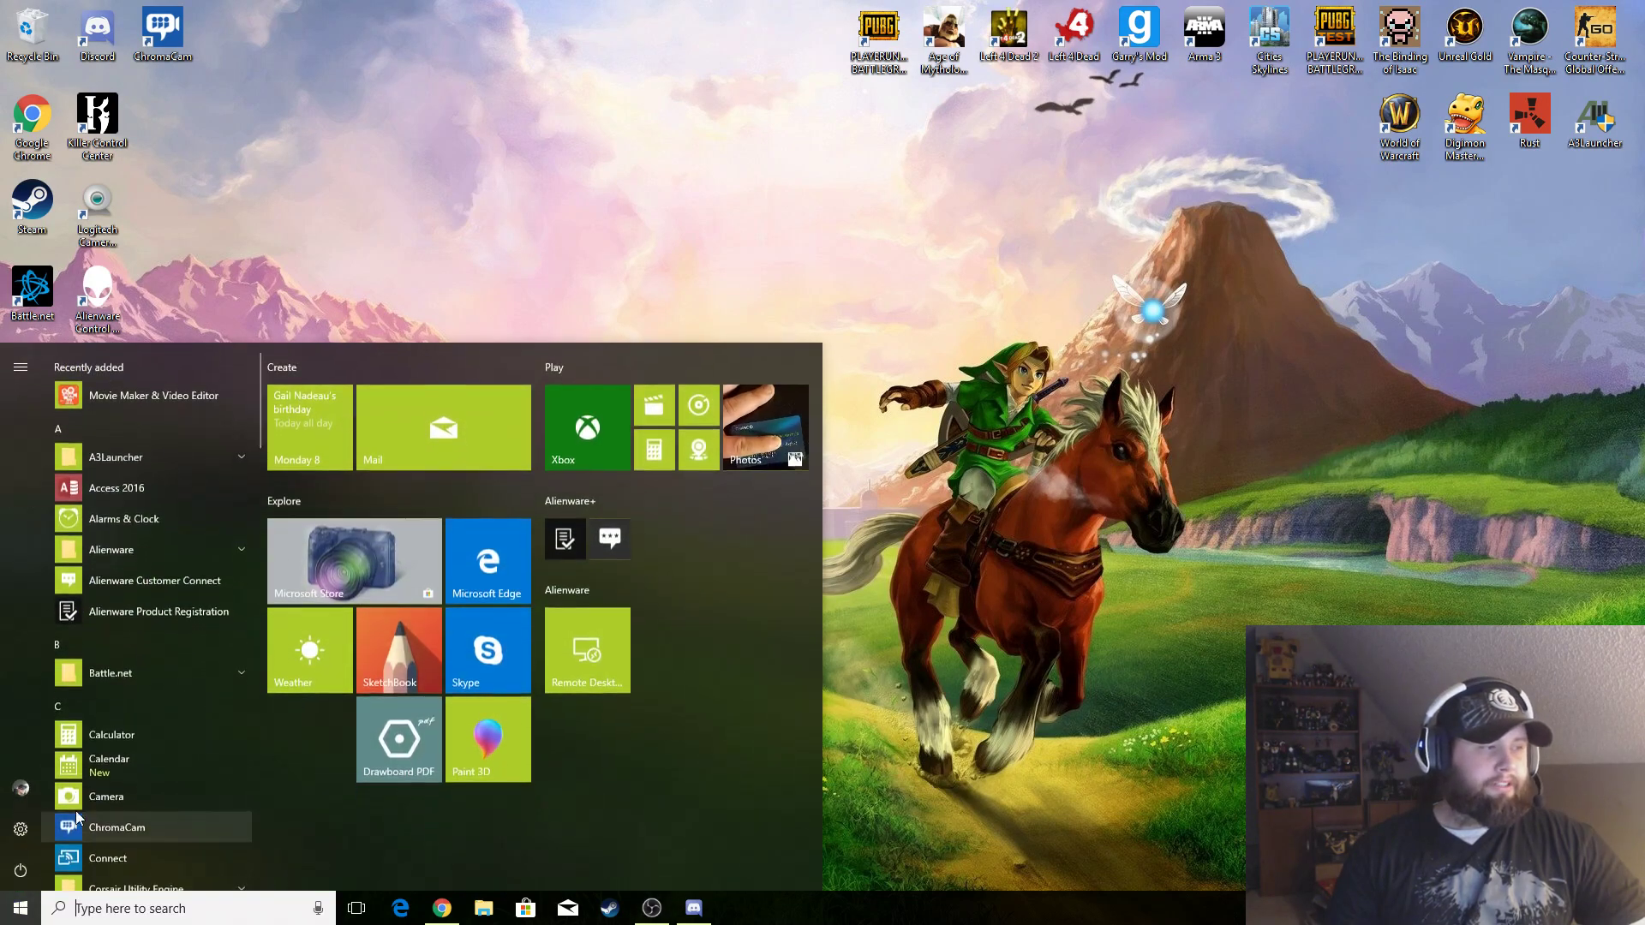
left_click(150, 551)
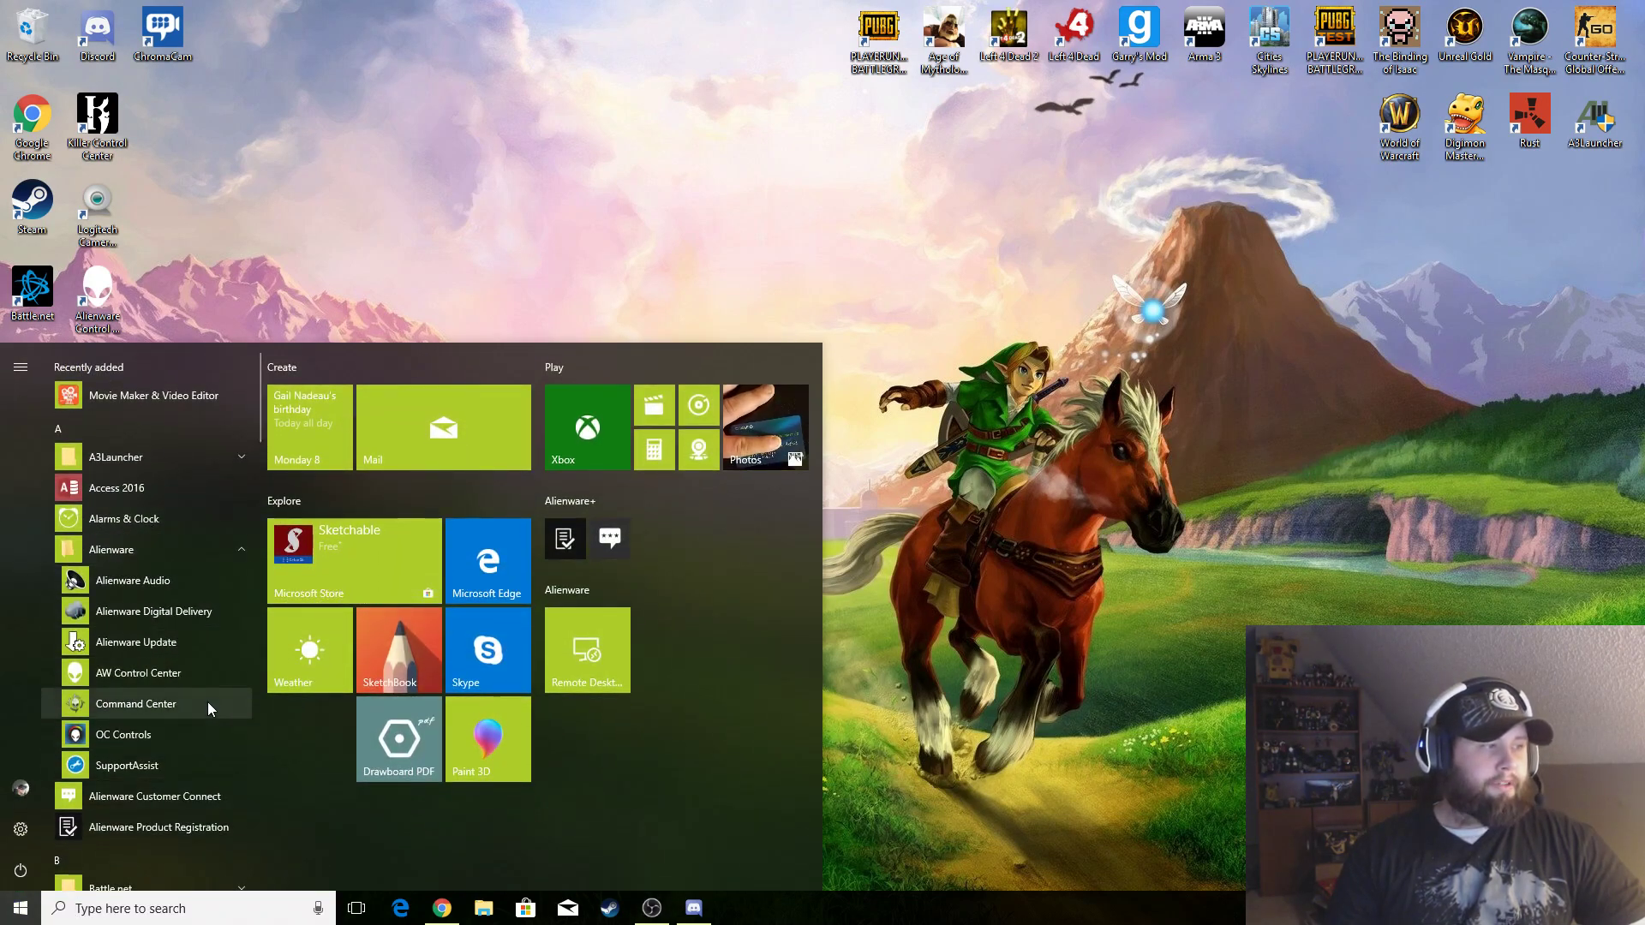
left_click(209, 669)
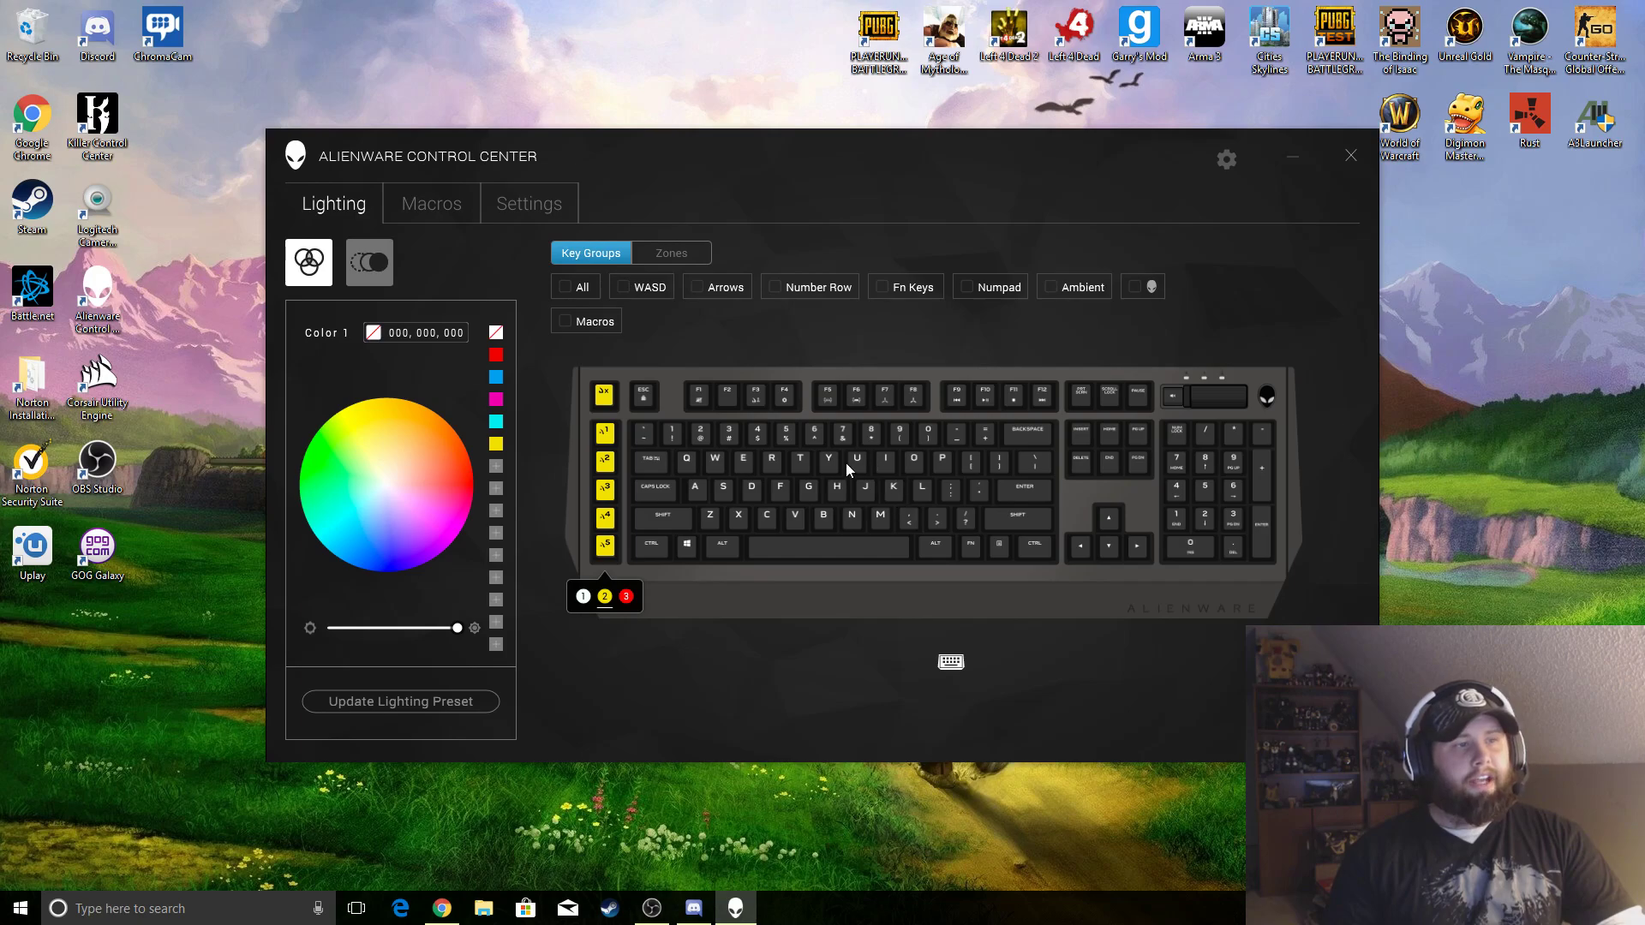
left_click(564, 286)
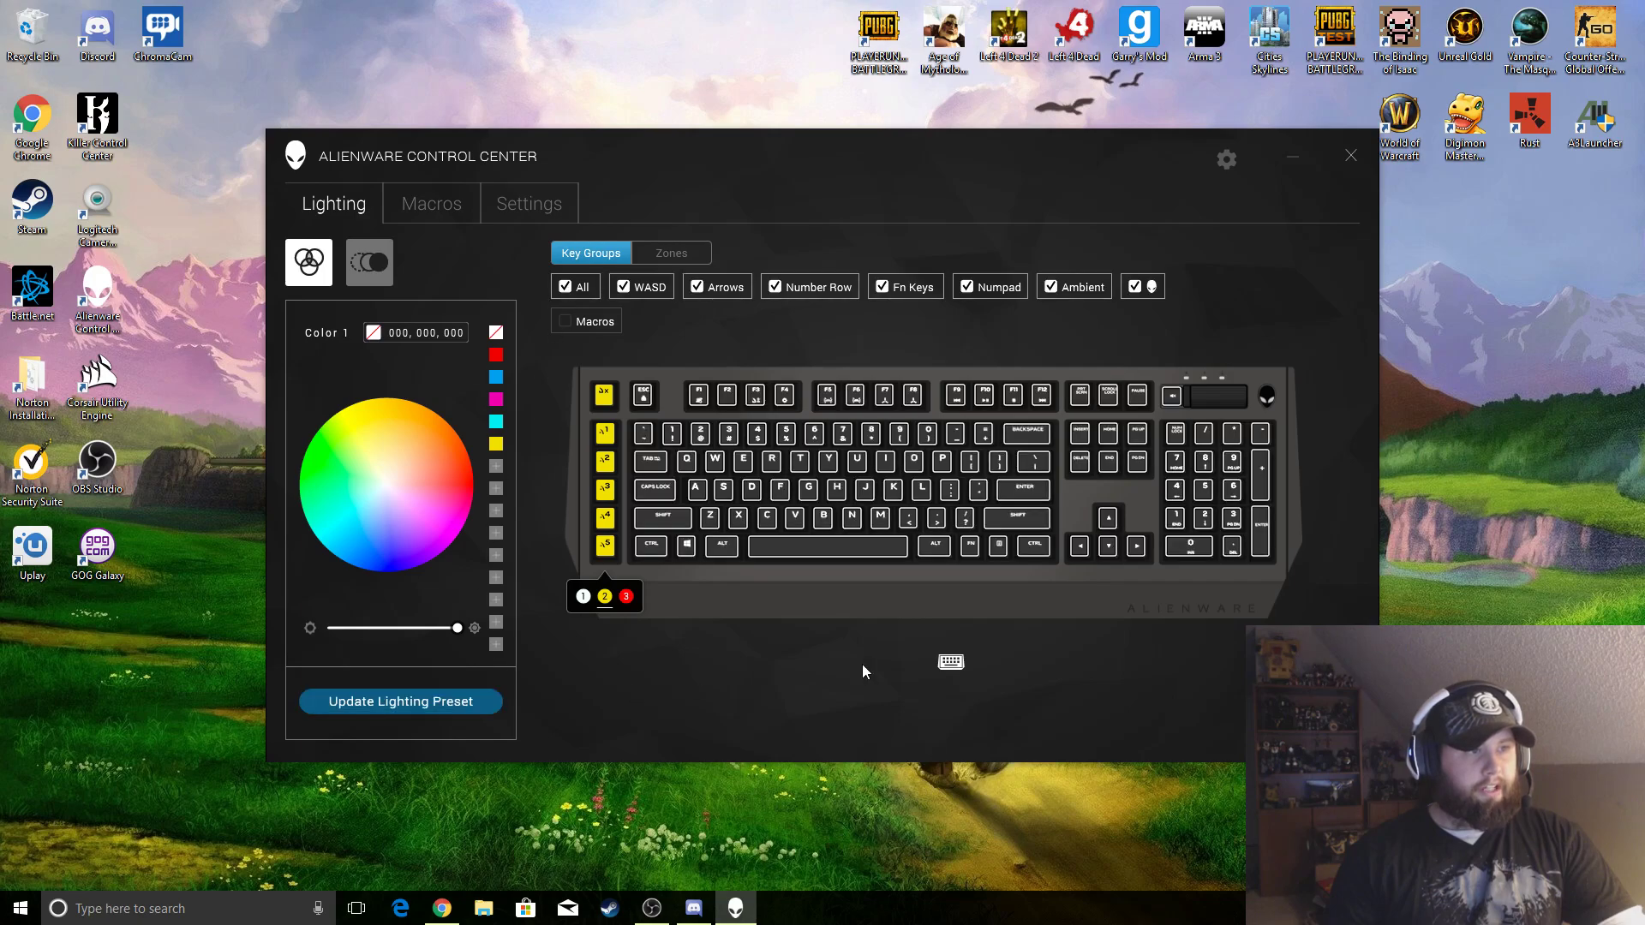
left_click(566, 288)
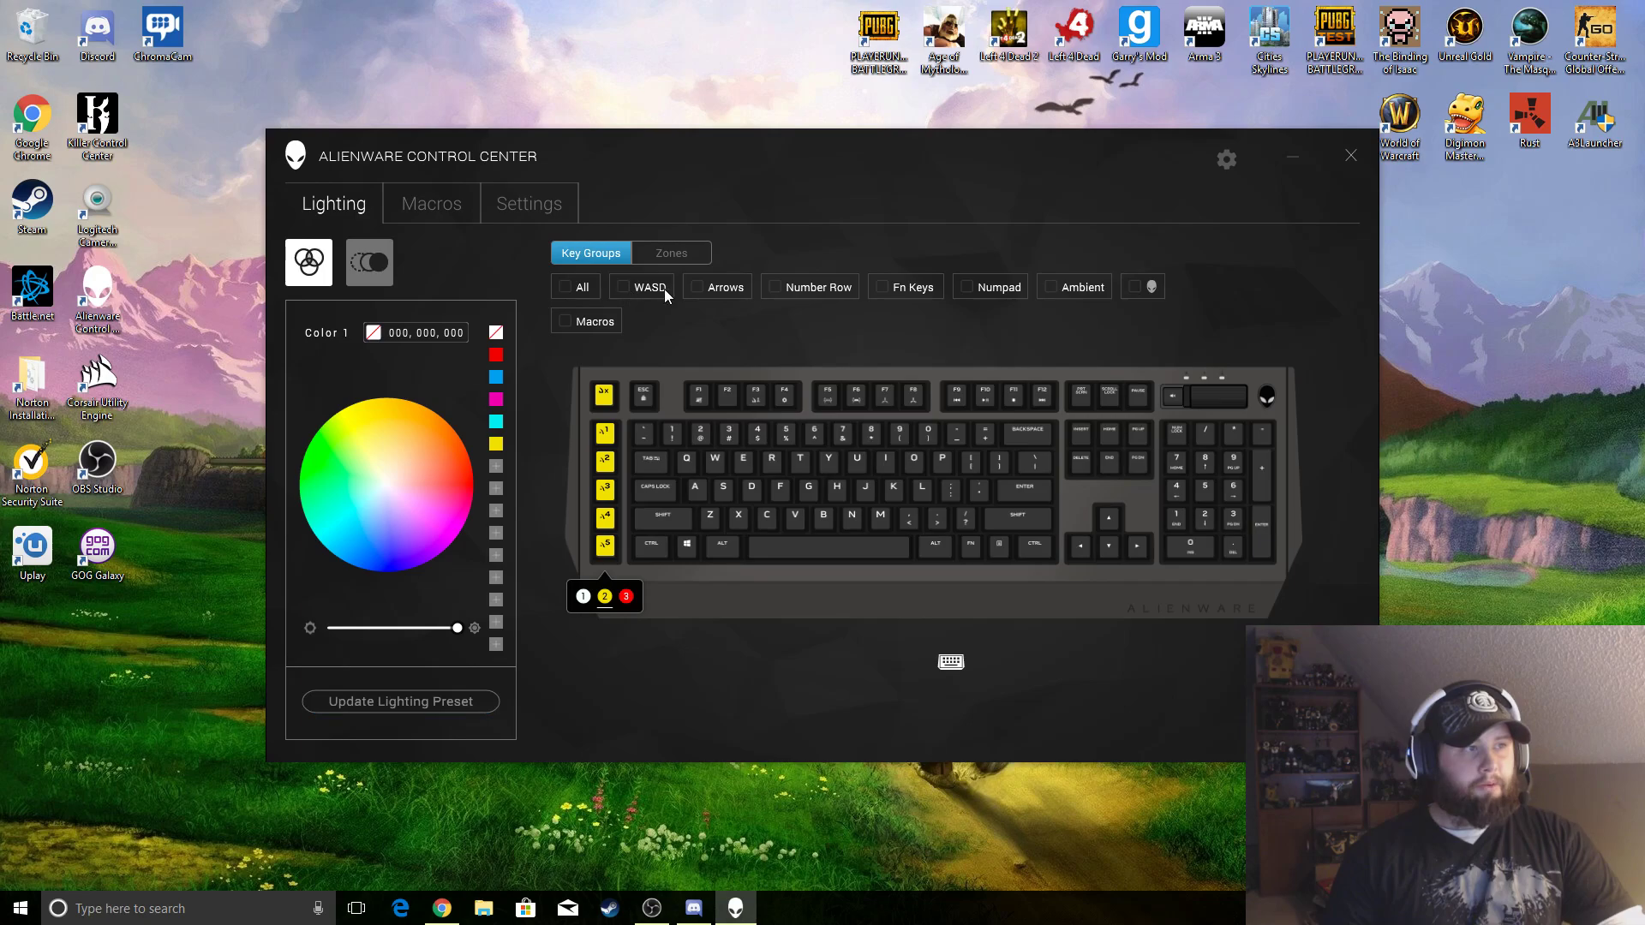
left_click(624, 288)
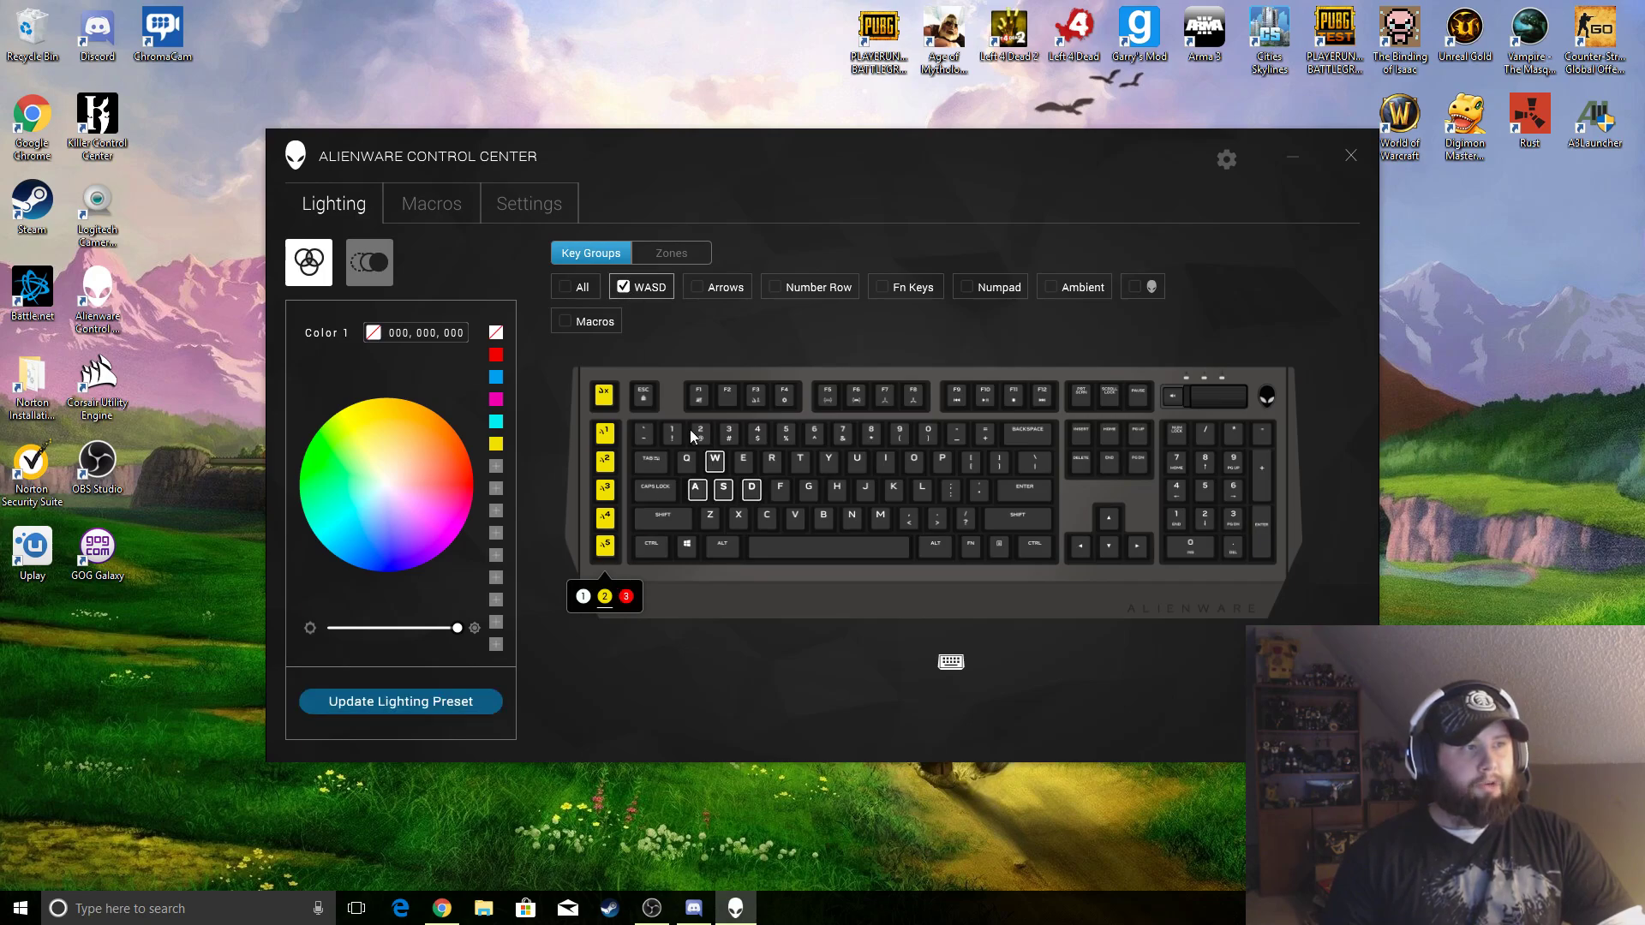
left_click(624, 289)
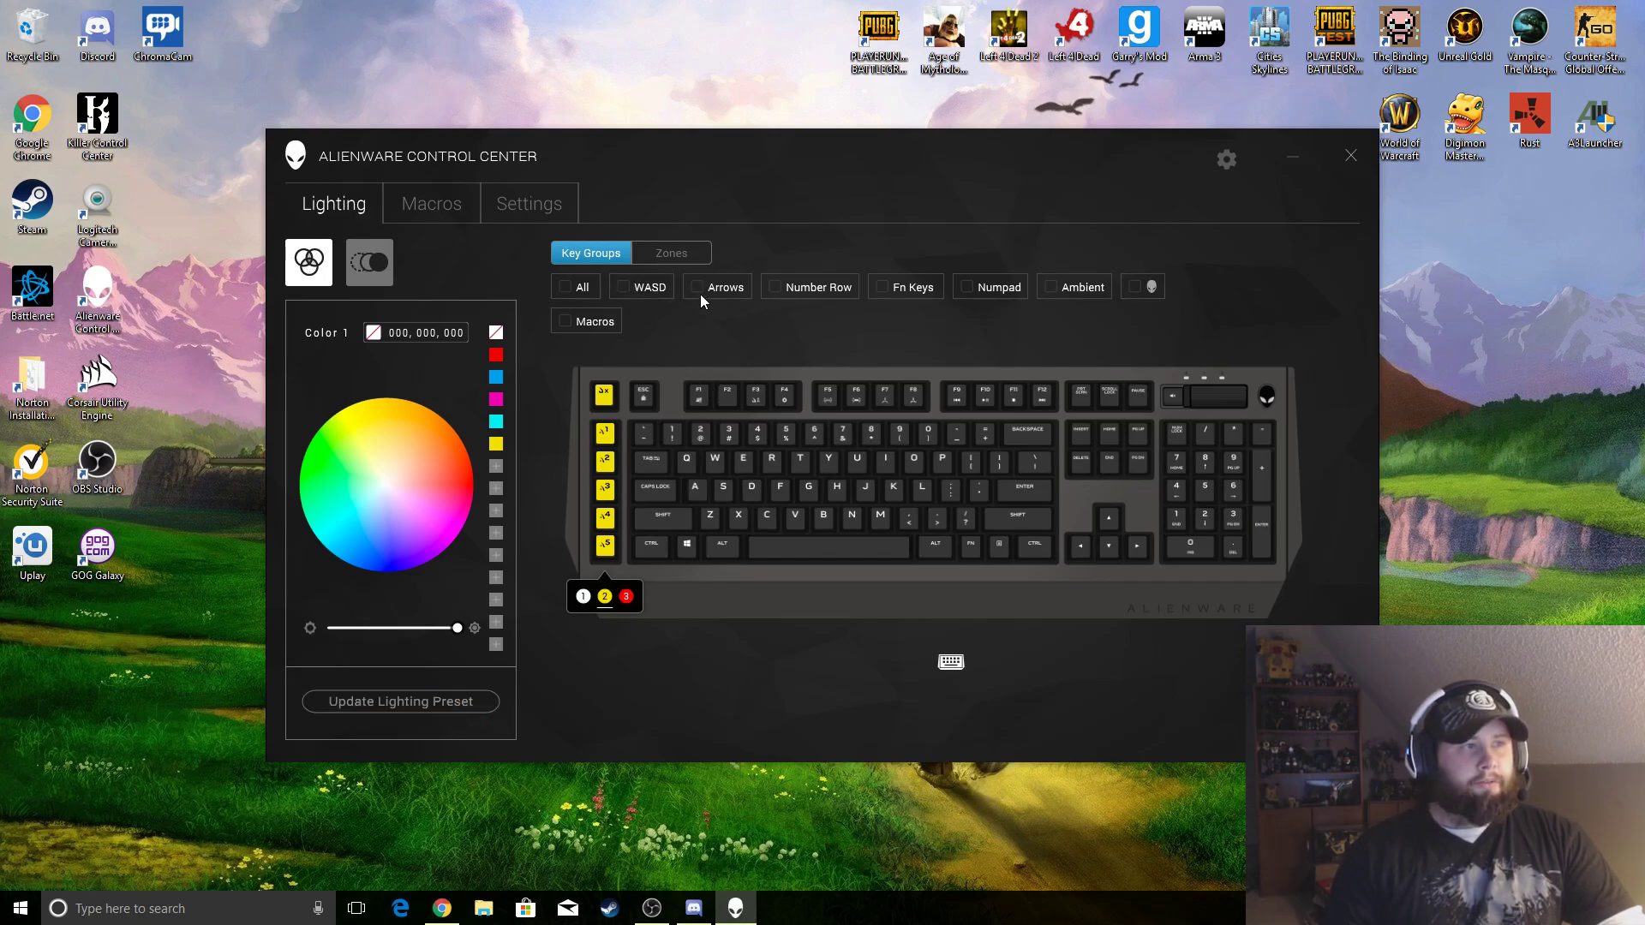
left_click(724, 288)
left_click(687, 291)
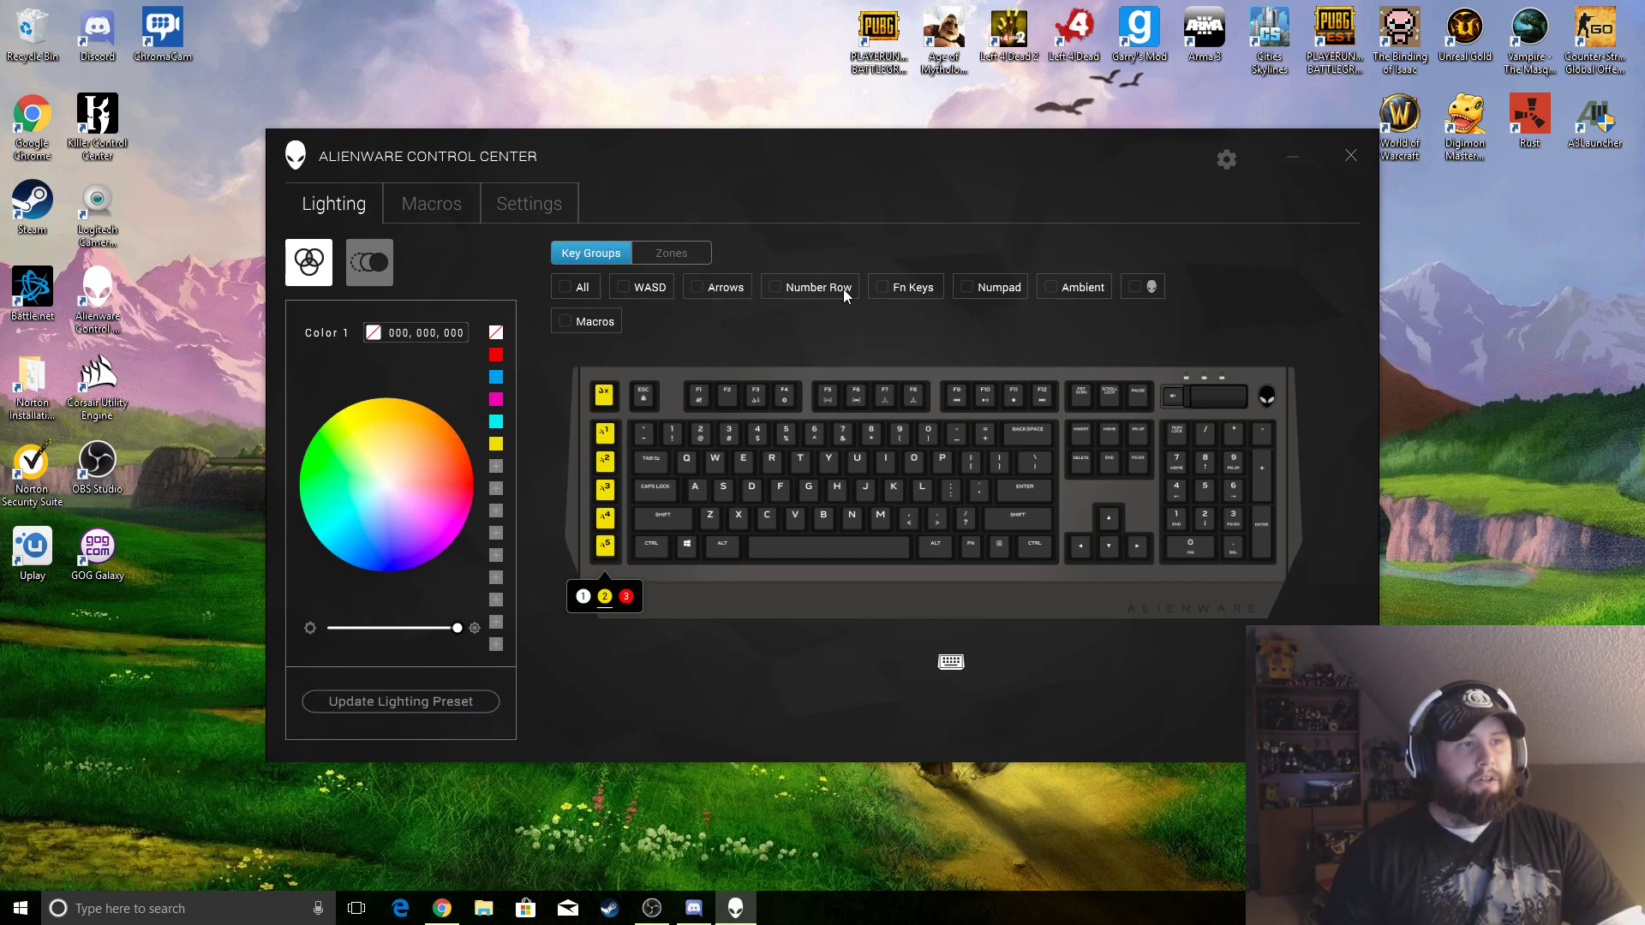
left_click(878, 288)
left_click(878, 288)
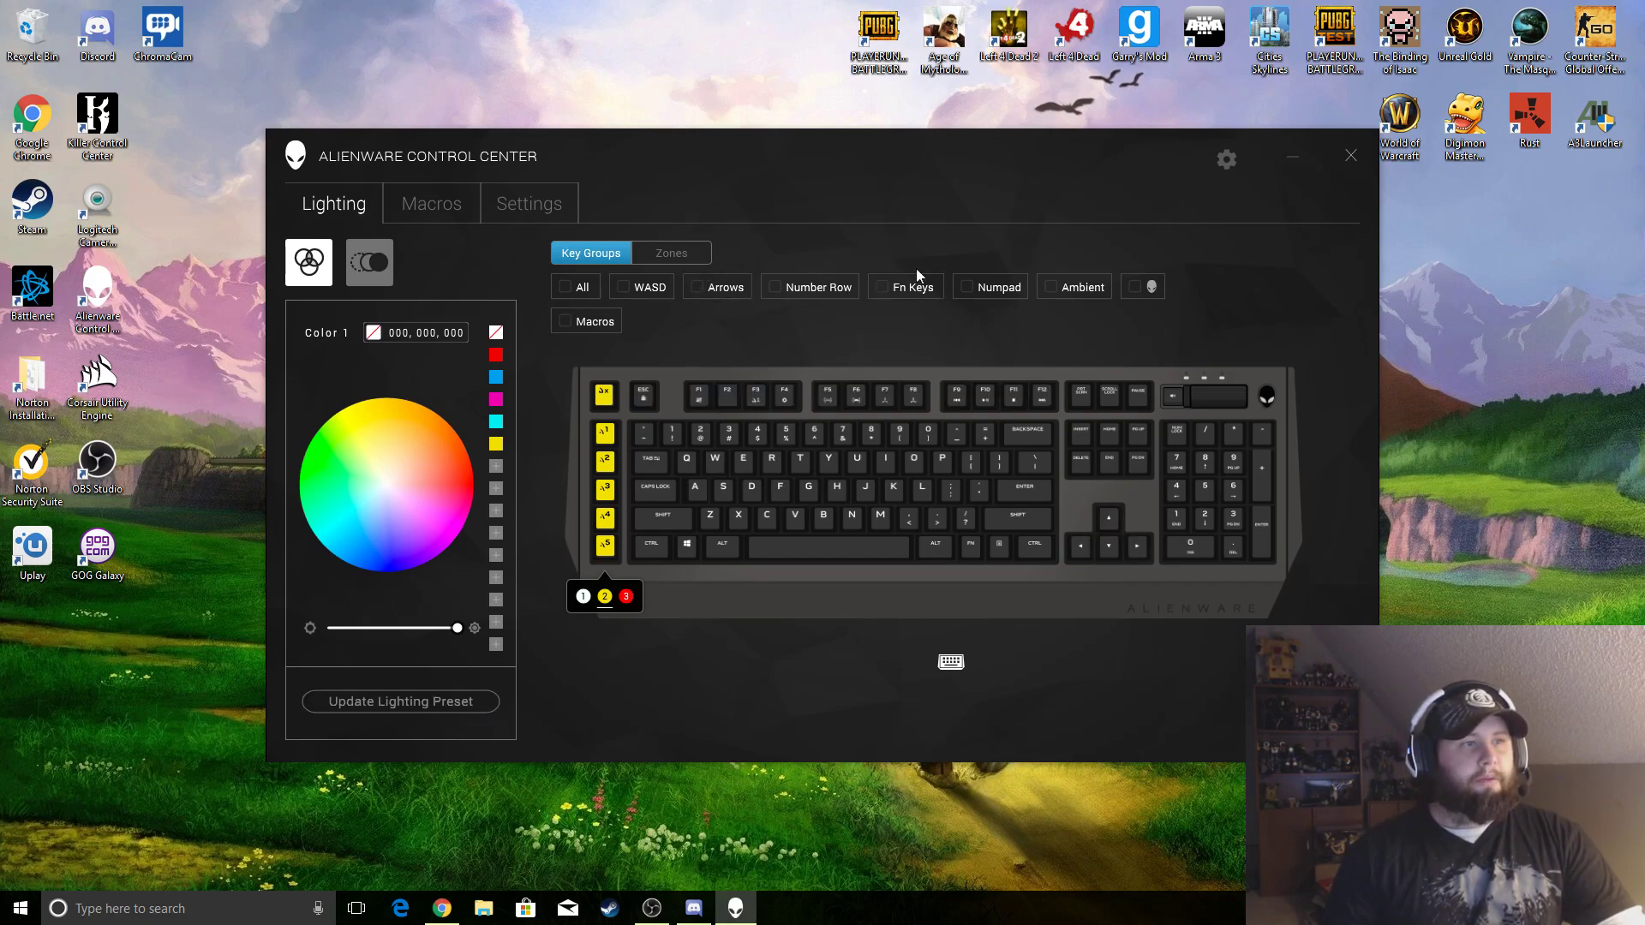
left_click(1045, 291)
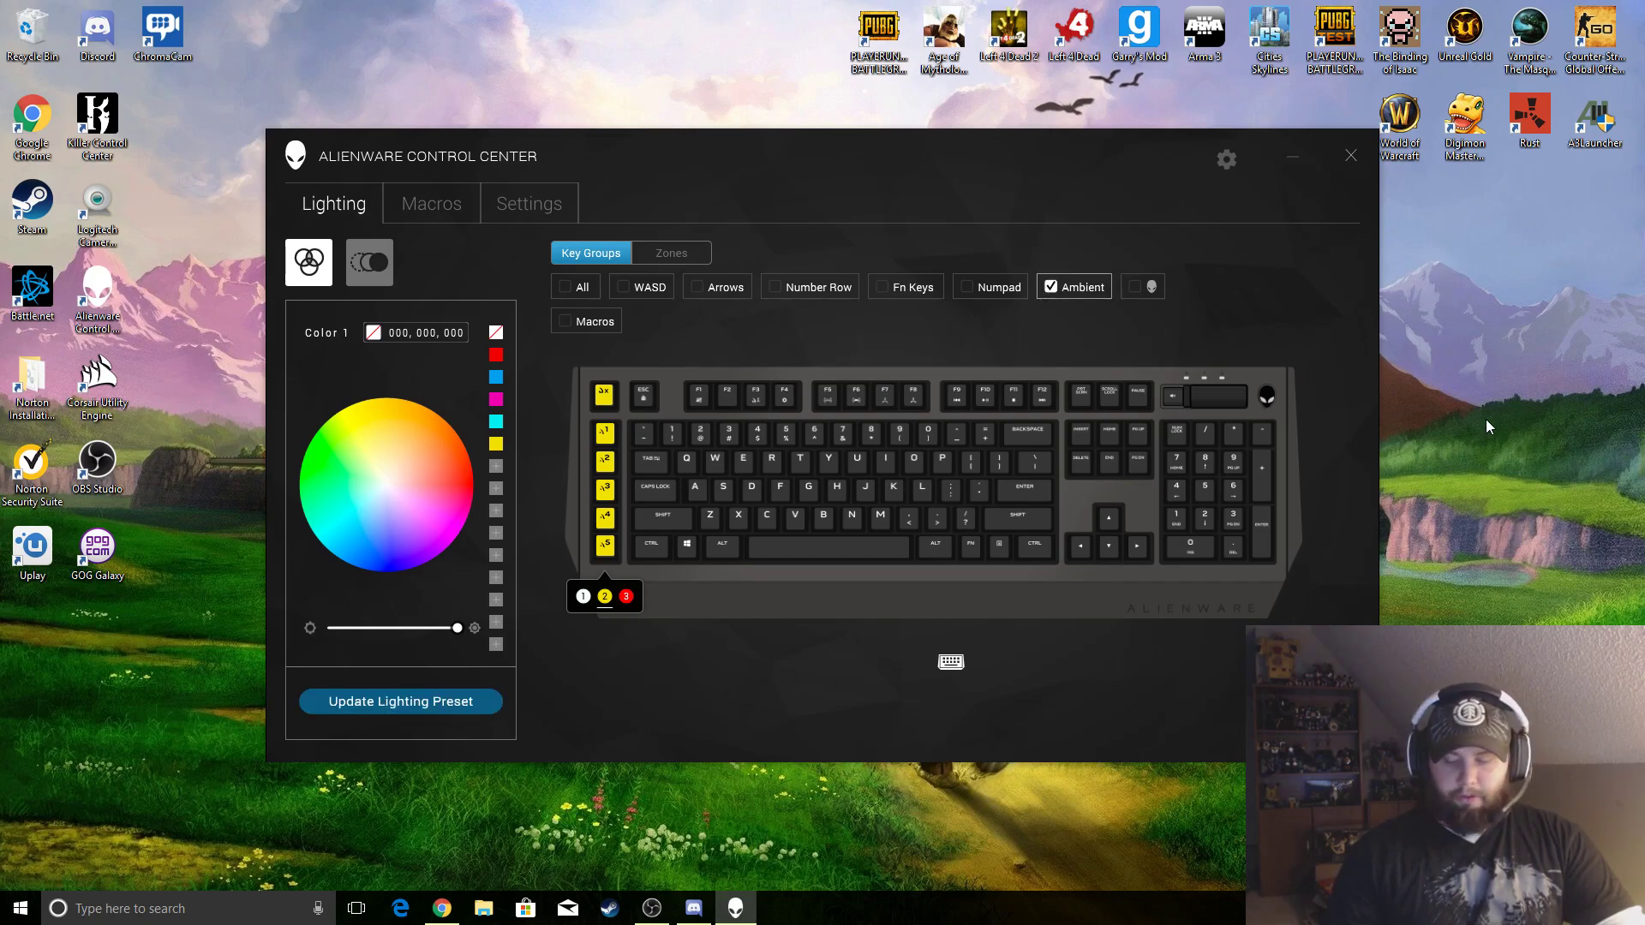
Step: Untick the Ambient key group, view the Zones tab, then return to Key Groups
left_click(1050, 290)
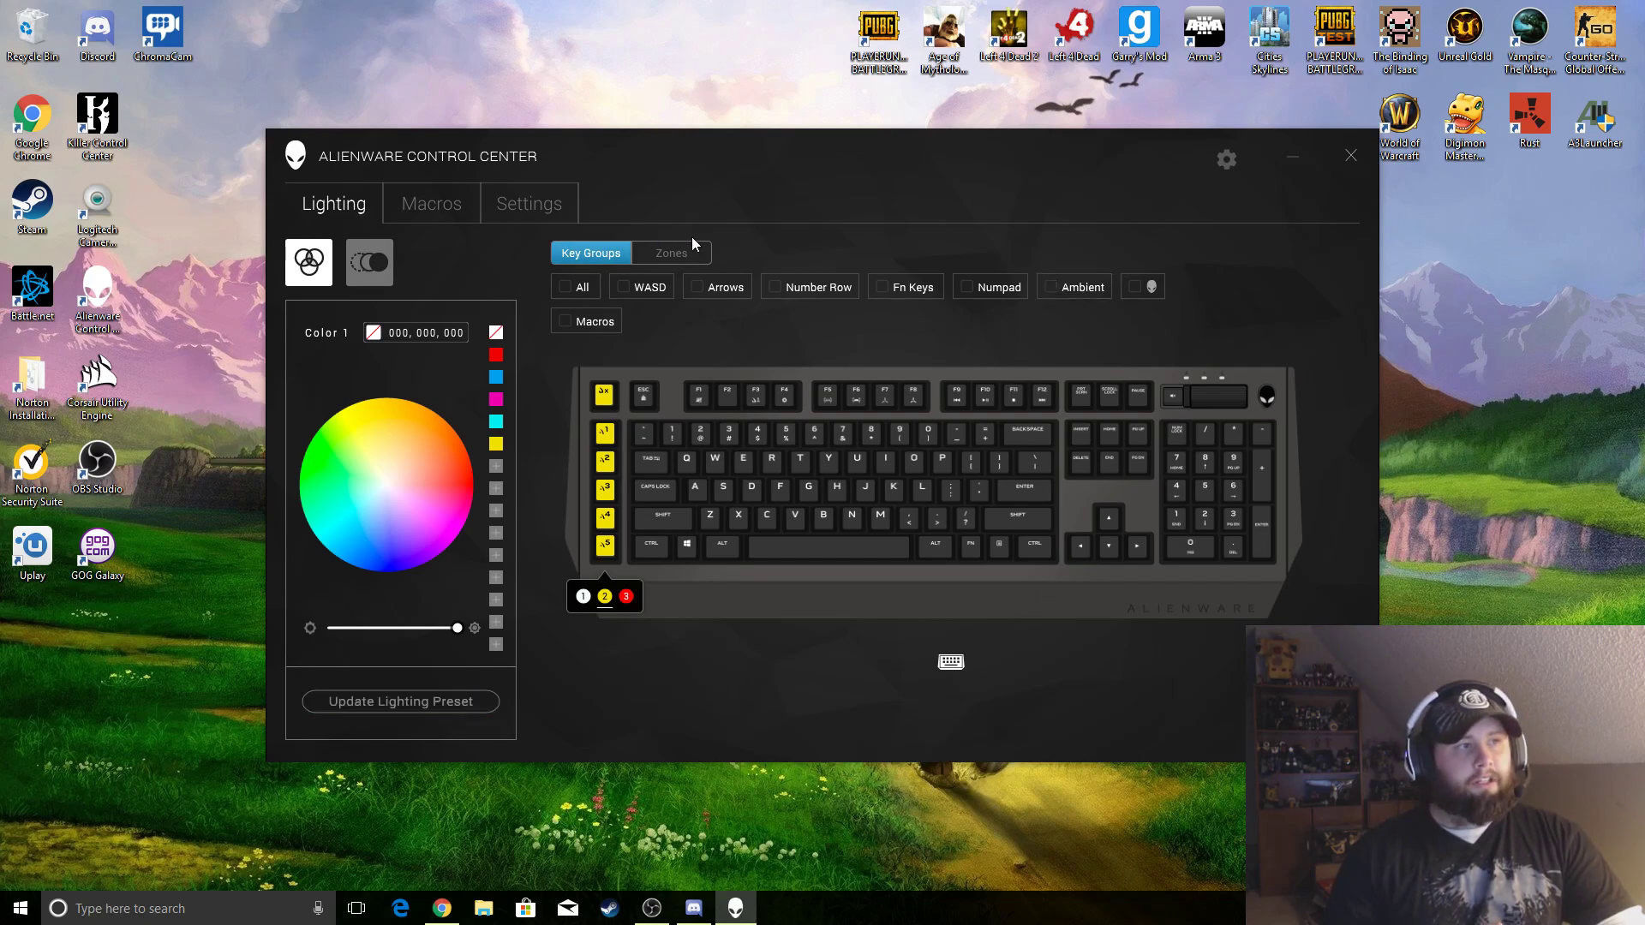
left_click(646, 257)
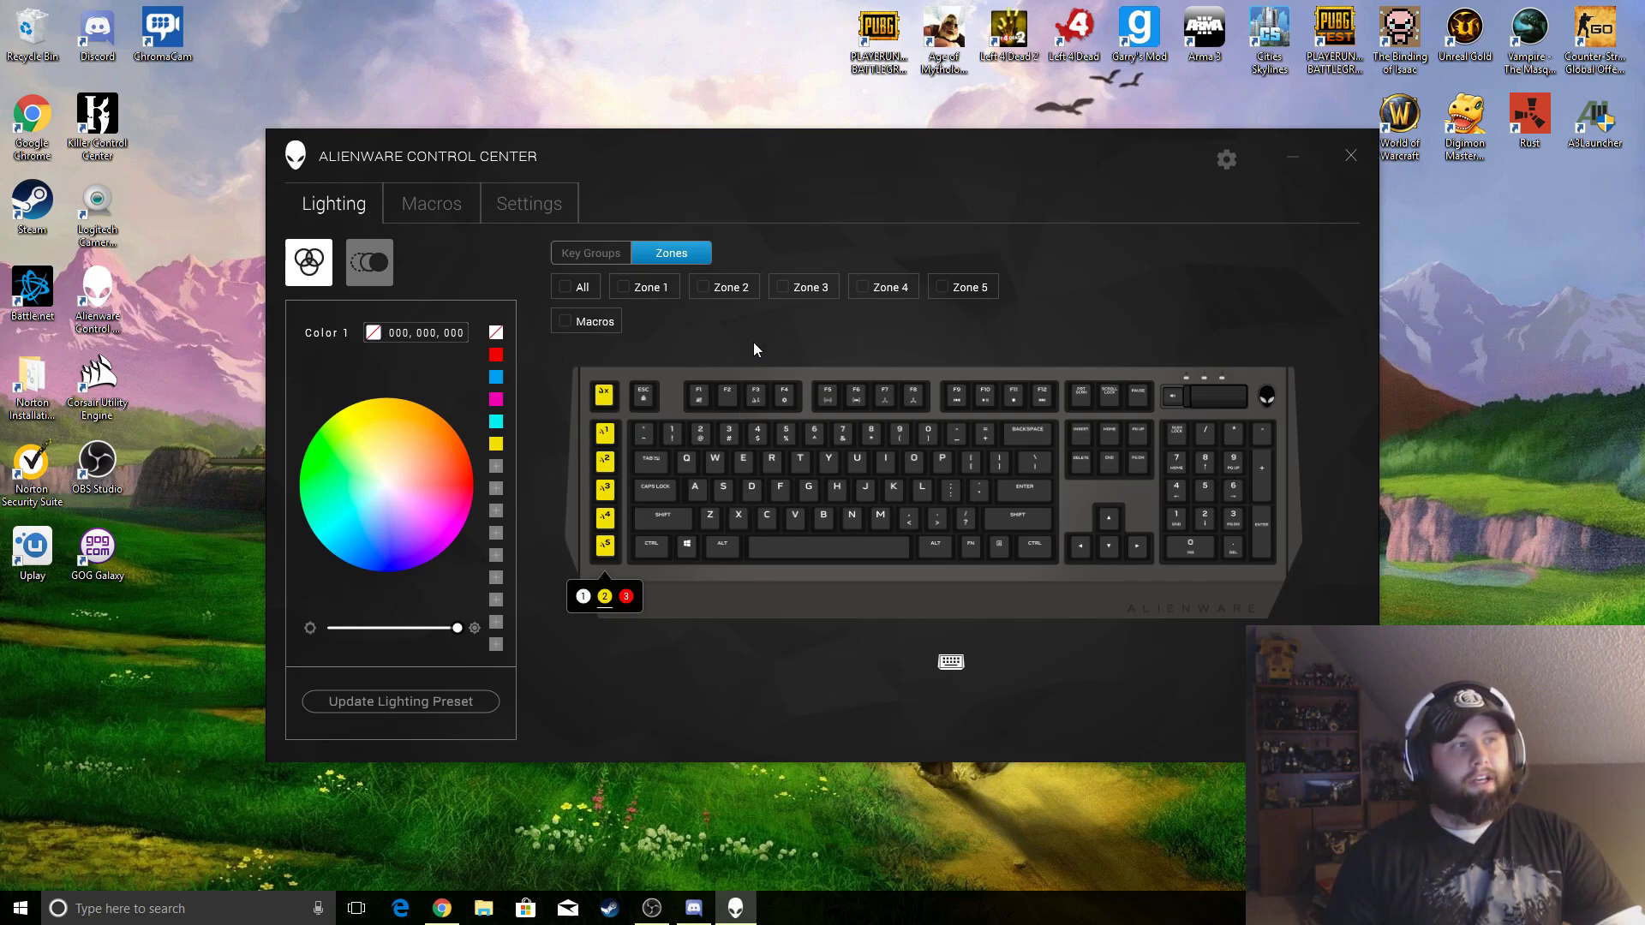
left_click(592, 255)
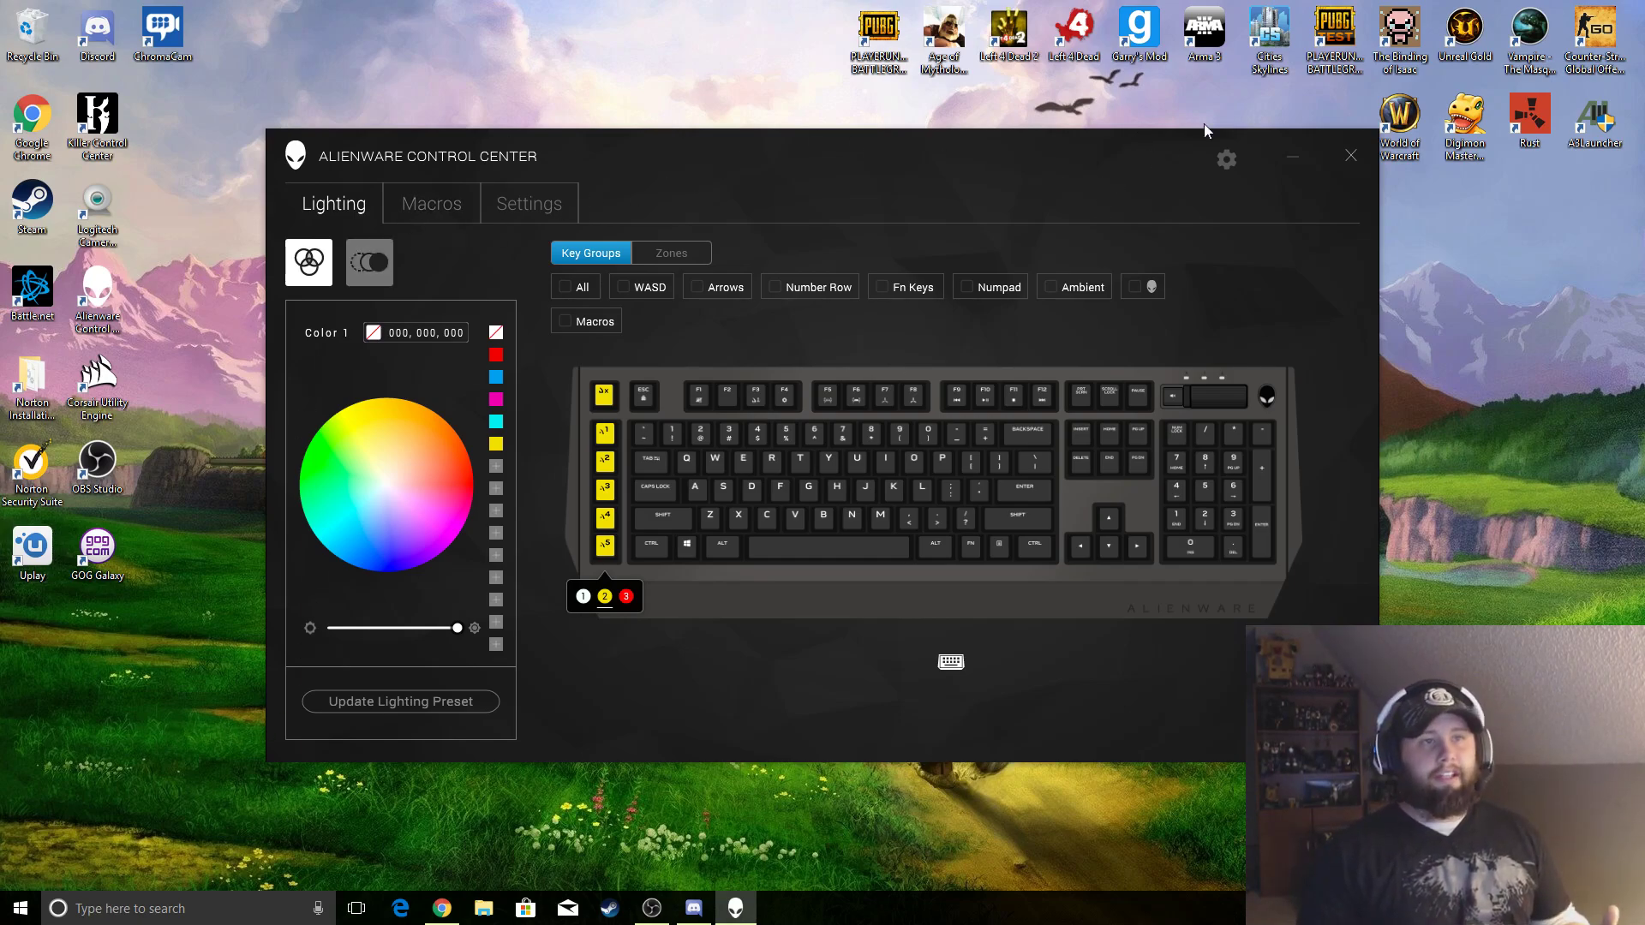
left_click(1352, 155)
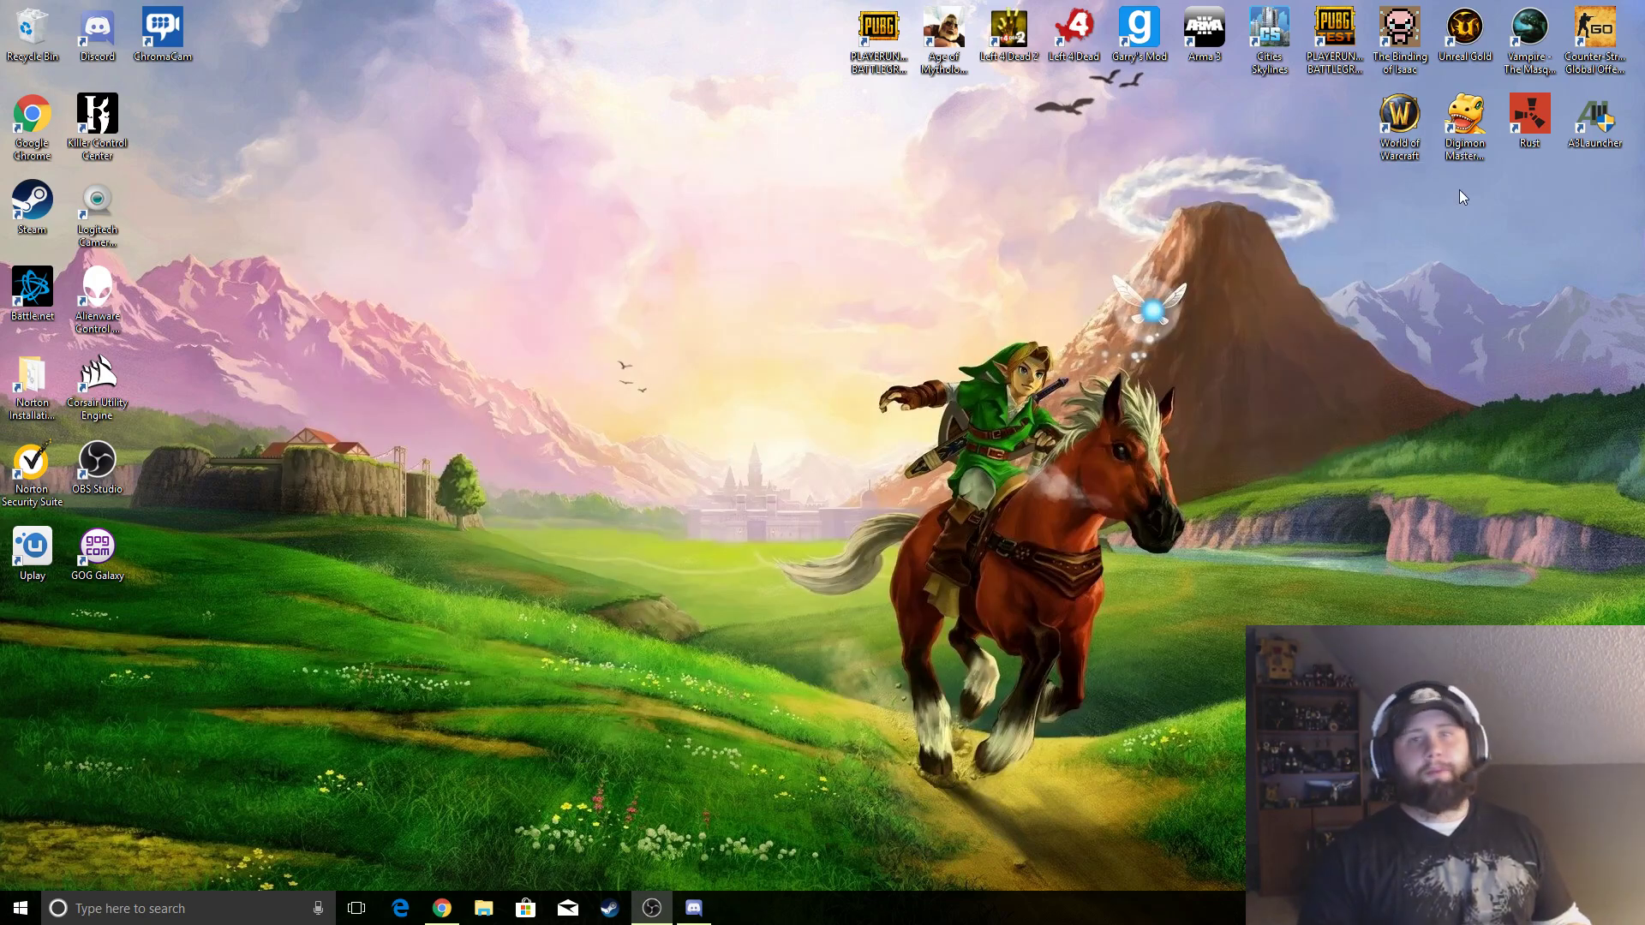